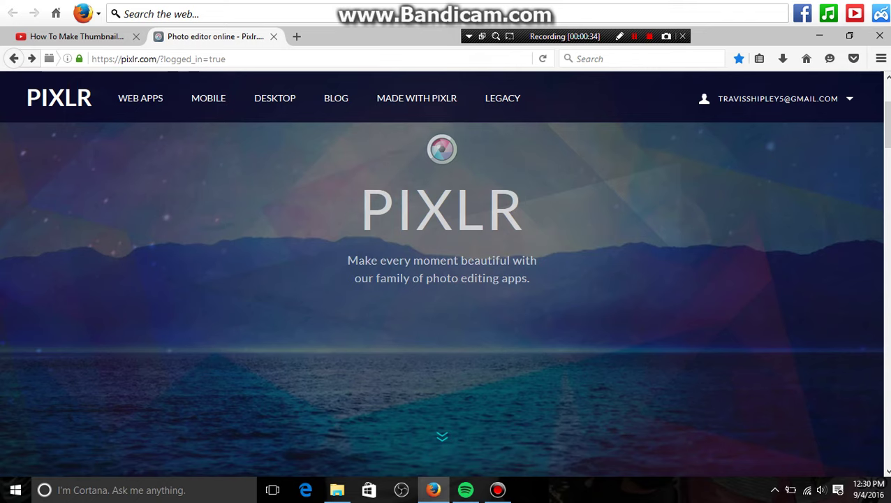
- Launch the Pixlr Editor web app from the Pixlr home page
scroll(444, 279, down, 3)
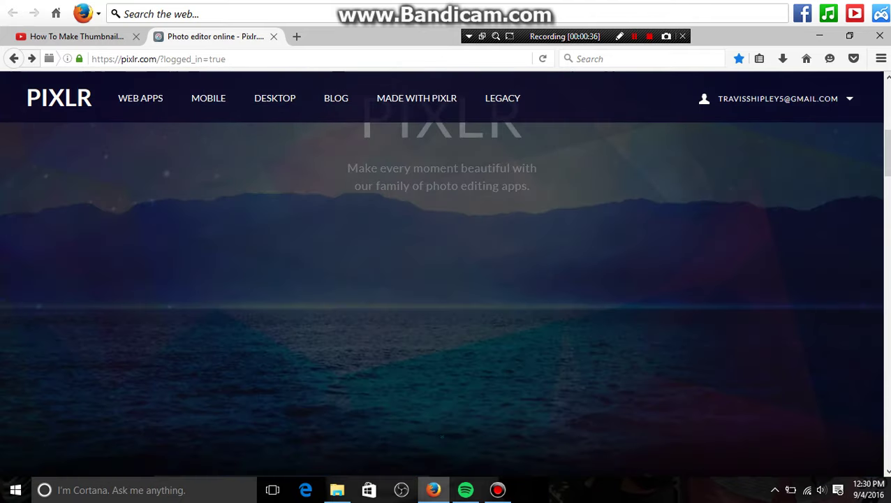
scroll(444, 279, down, 6)
scroll(444, 279, up, 3)
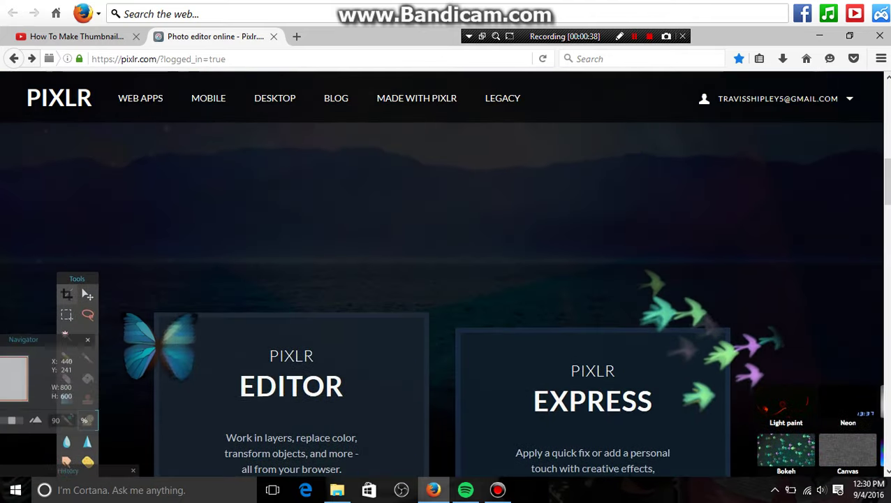
scroll(444, 279, down, 10)
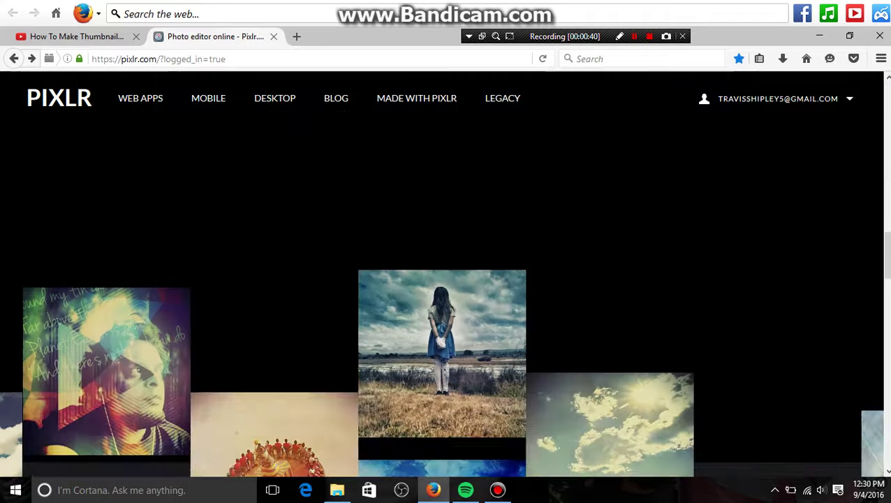
scroll(444, 280, down, 3)
scroll(444, 279, up, 8)
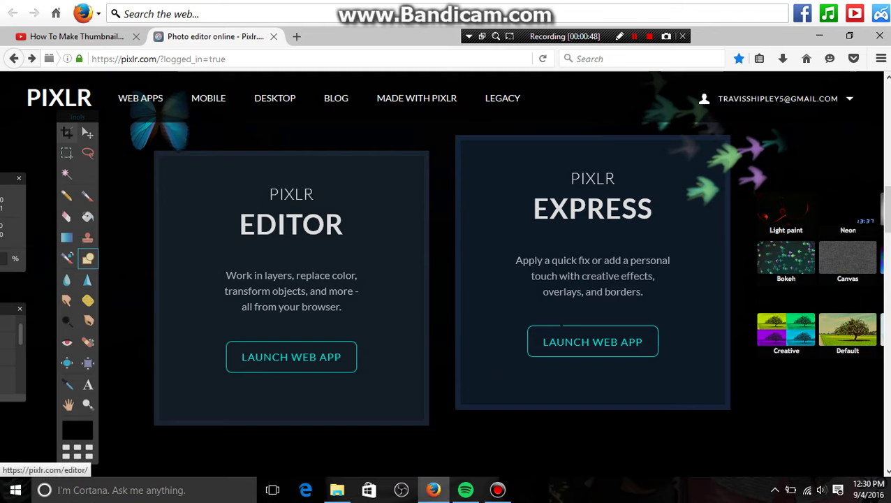
click(291, 357)
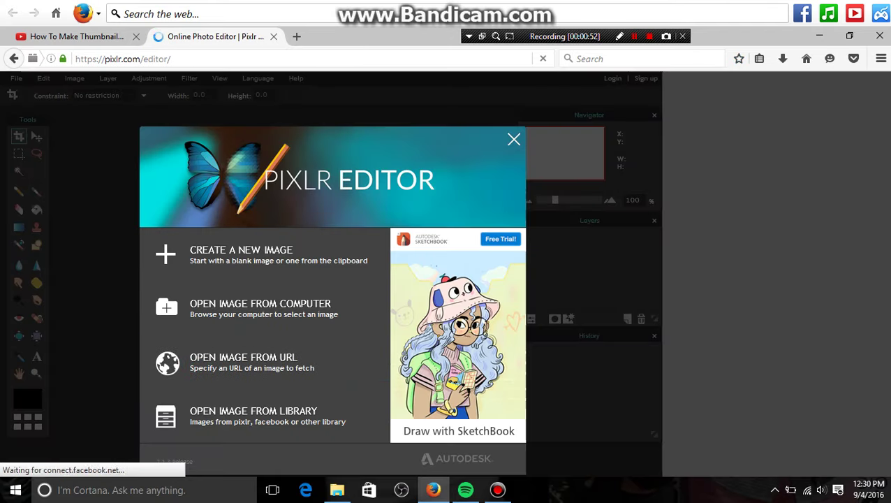
- Create a new transparent image named Thumbnail, 1280 pixels wide and 720 pixels high
click(241, 254)
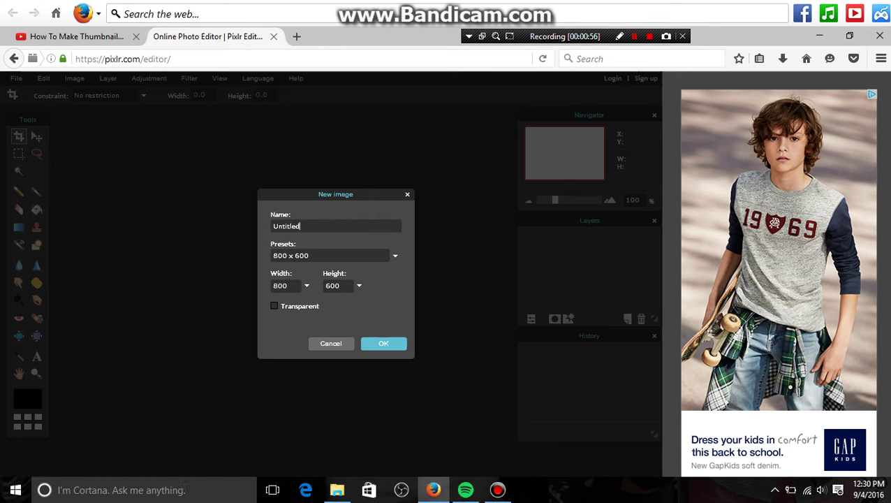
key(BackSpace)
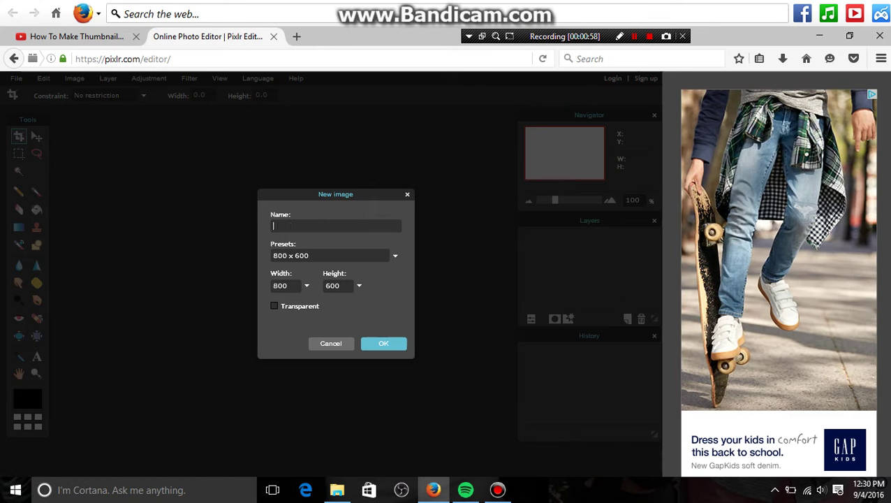
text(Thumbnail)
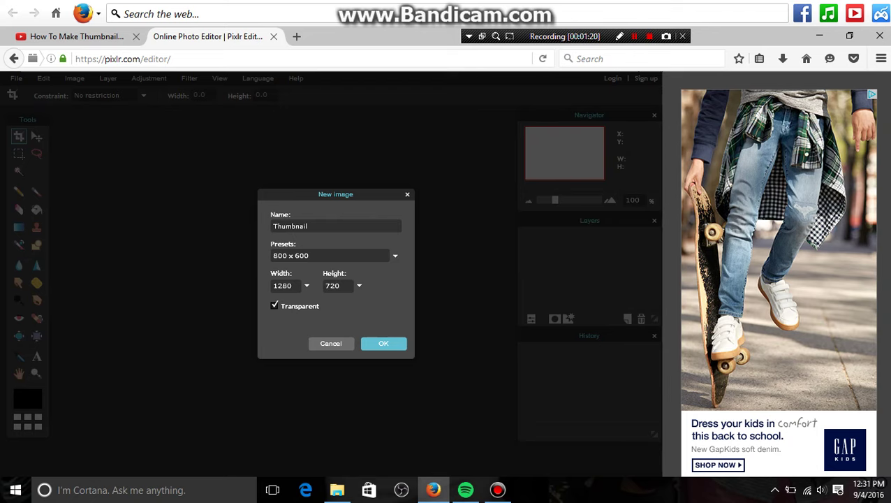
key(Return)
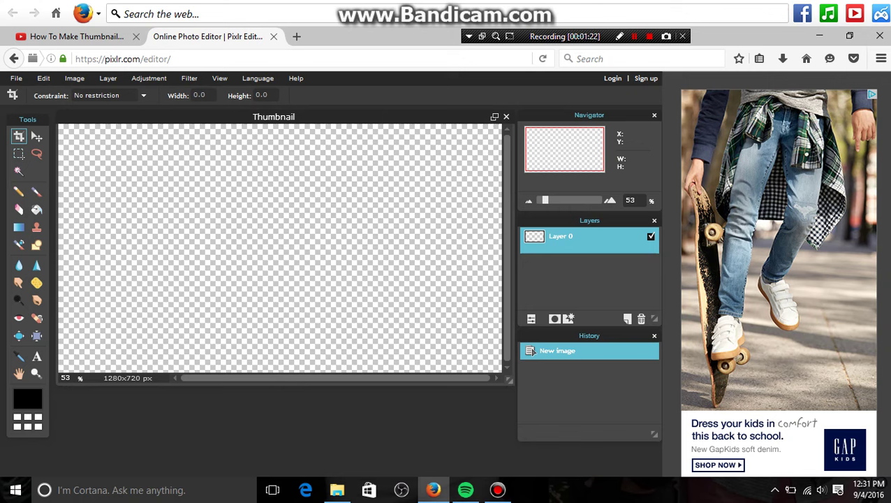
- Move the Tools palette slightly closer to the workspace corner and enlarge the Thumbnail image window so the whole canvas fits
mouse_move(28, 119)
mouse_down()
mouse_move(115, 120)
mouse_move(170, 176)
mouse_move(83, 137)
mouse_move(53, 137)
mouse_move(25, 111)
mouse_up()
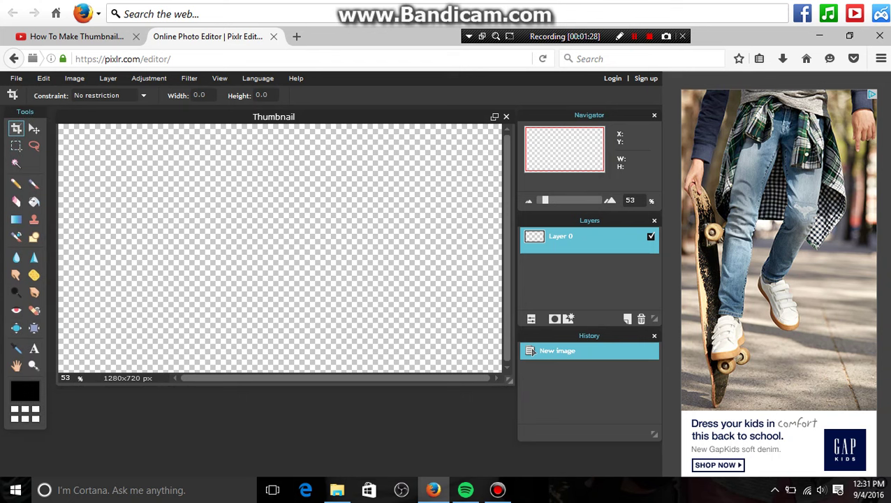
scroll(501, 218, down, 3)
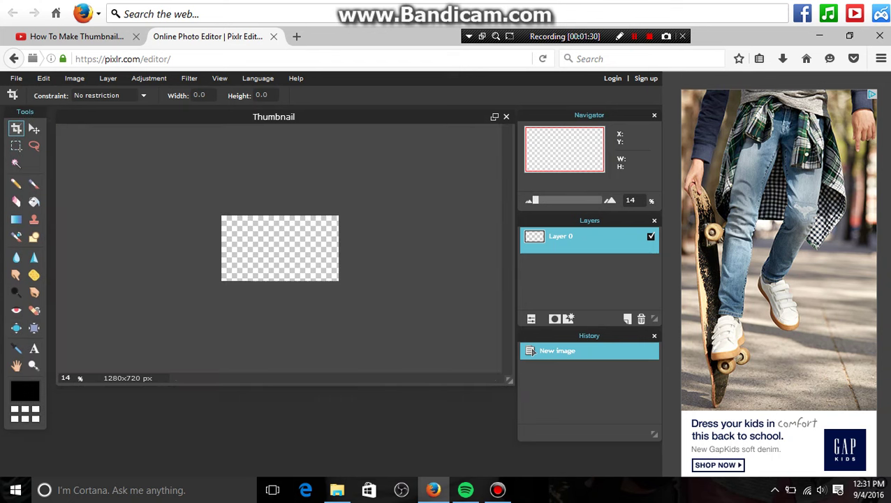
scroll(500, 218, up, 3)
scroll(501, 218, down, 5)
scroll(501, 218, up, 5)
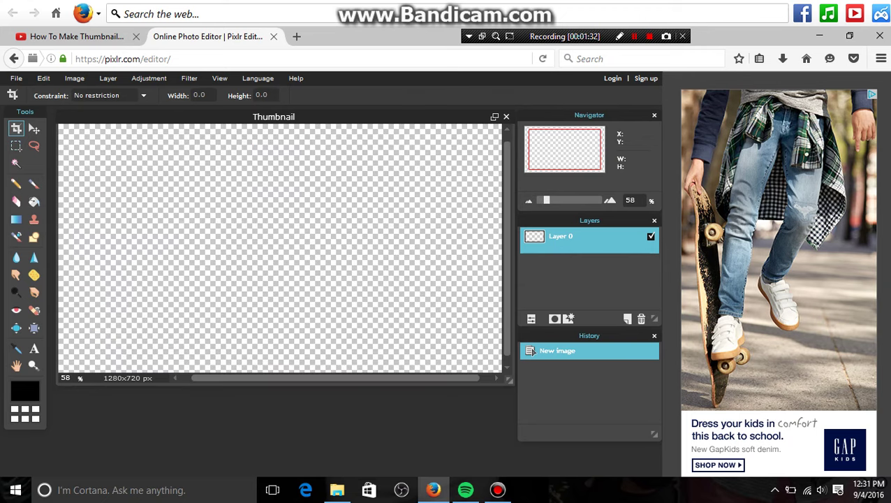
scroll(500, 219, down, 1)
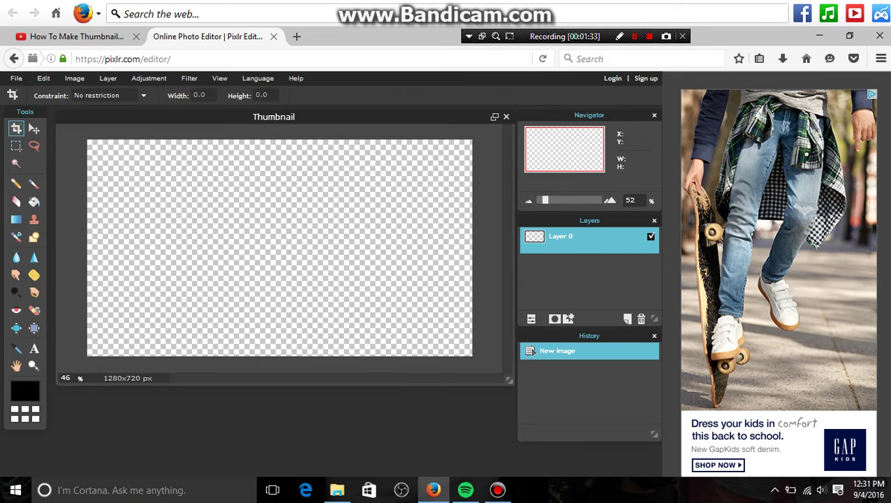
scroll(279, 248, up, 6)
scroll(279, 248, down, 4)
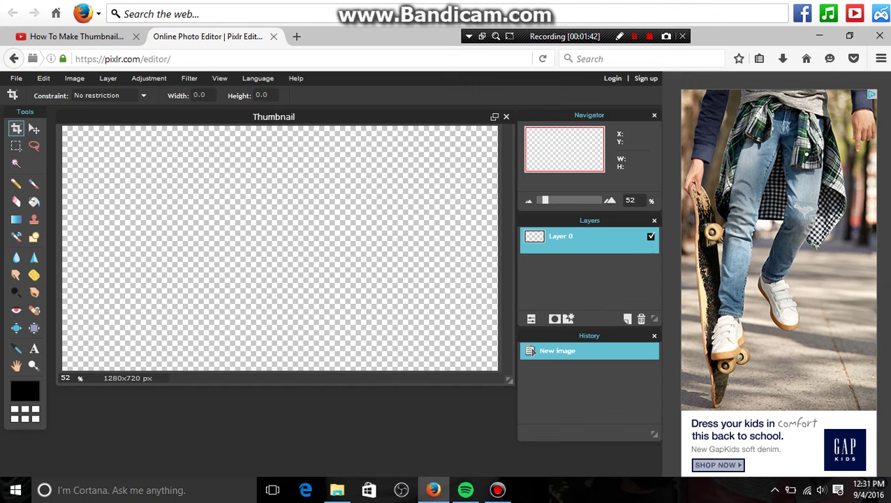
drag(509, 382, 524, 425)
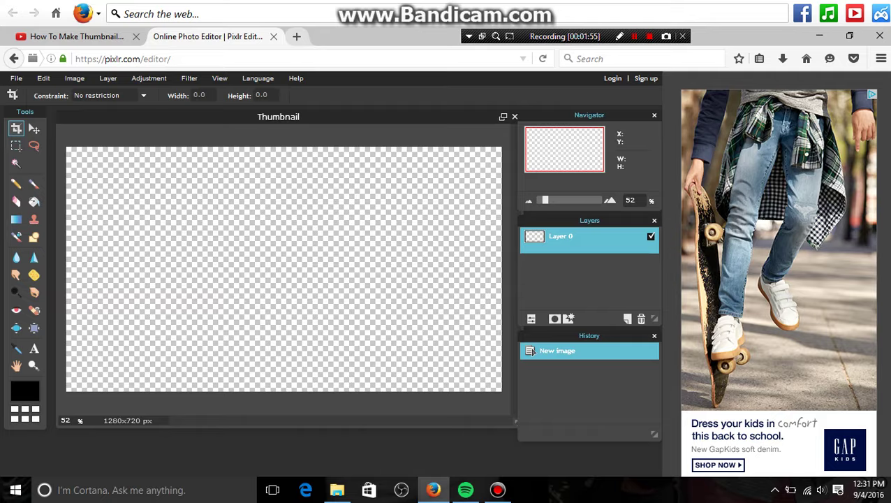
- Search for google in a new browser tab and open the Google home page from the results
click(297, 37)
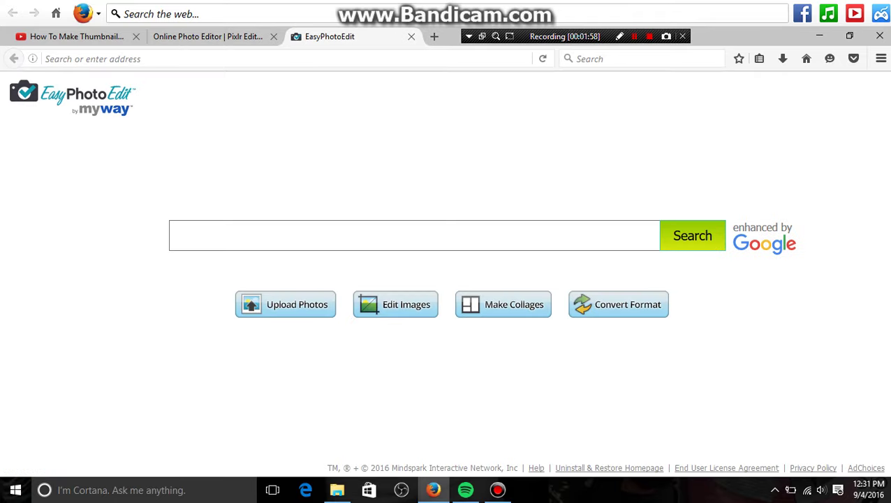
text(googe)
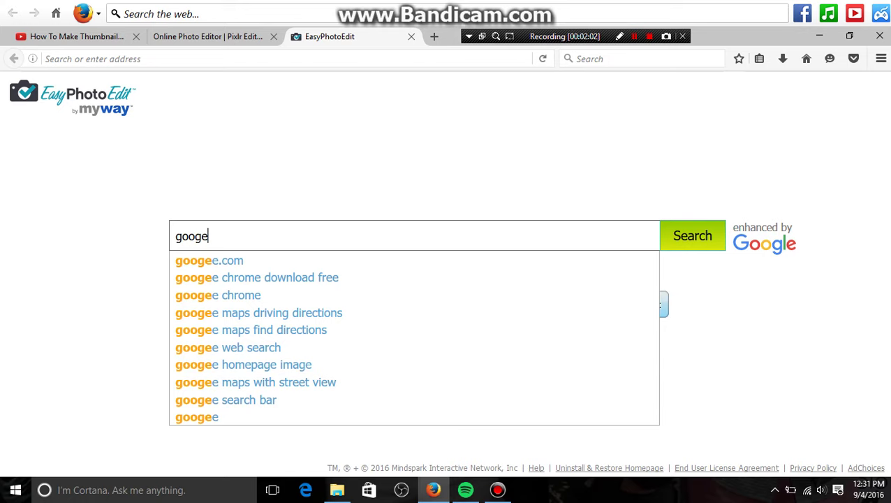
key(BackSpace)
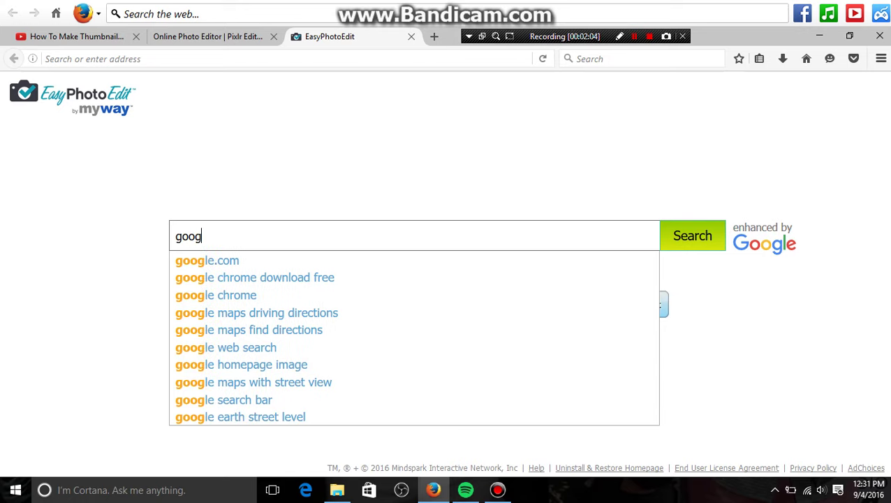
text(le)
key(Return)
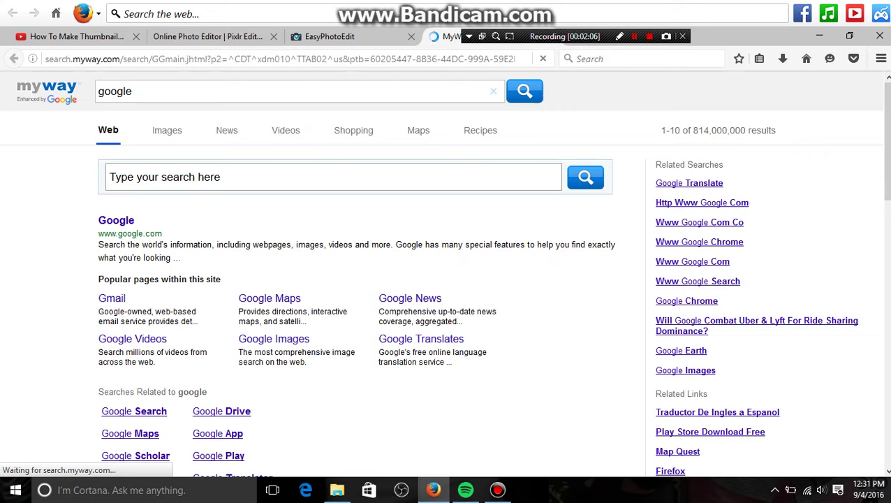
click(116, 220)
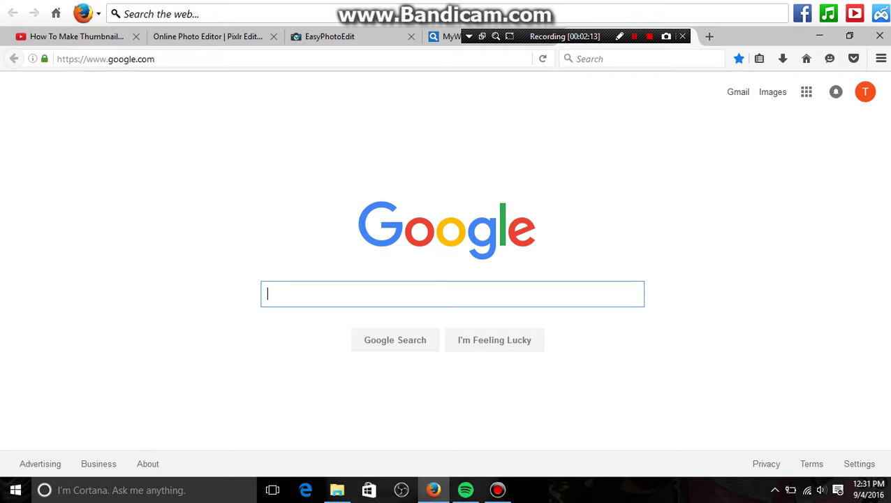
- Search Google for sunburst and browse the image results for a thumbnail background
text(sun)
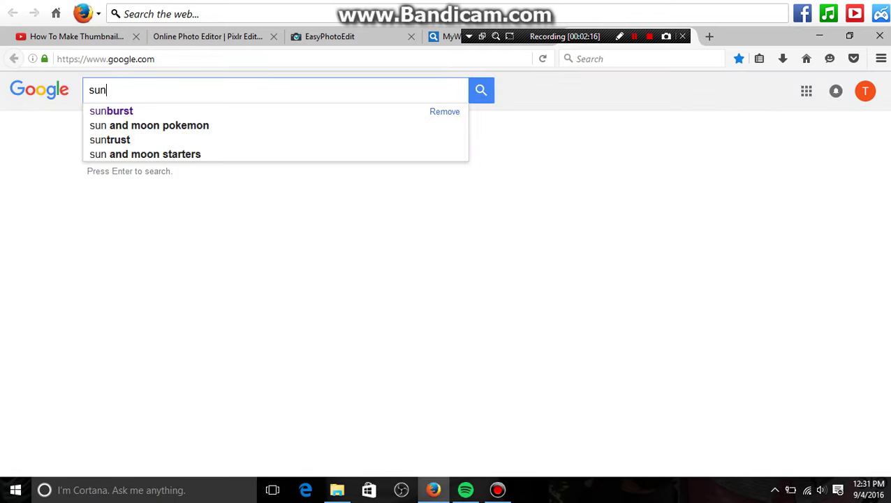
text(burst)
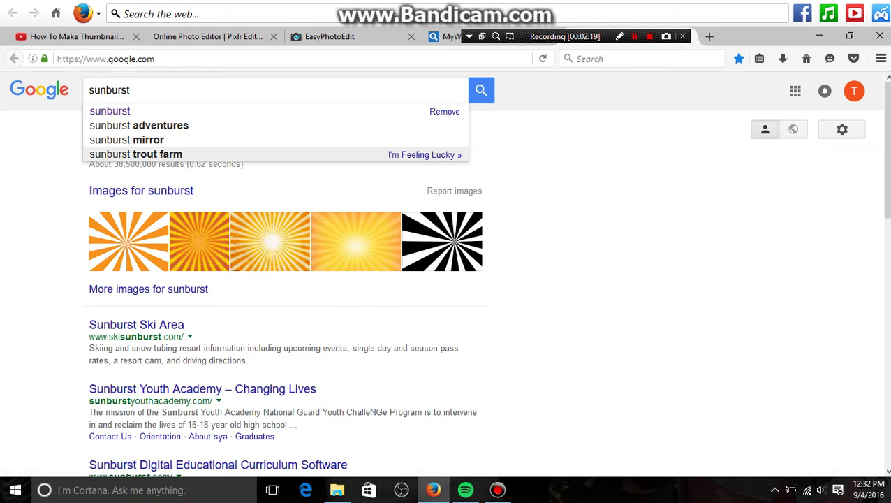
click(148, 288)
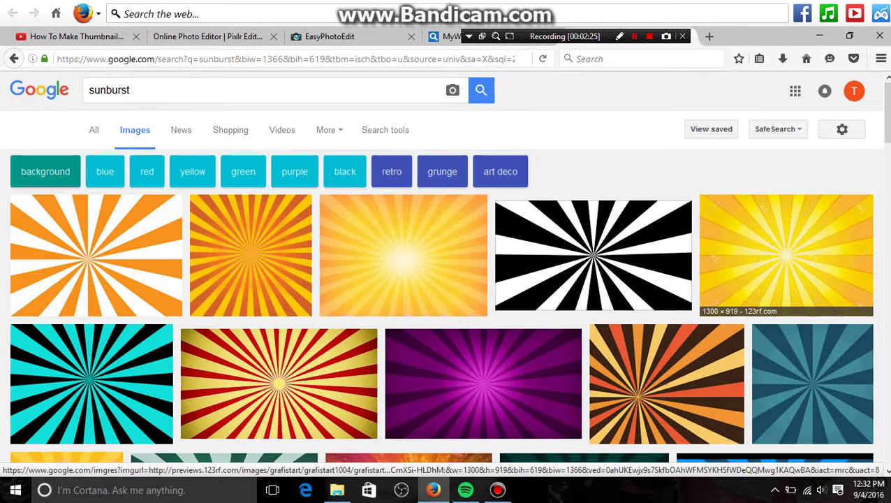
scroll(786, 255, down, 5)
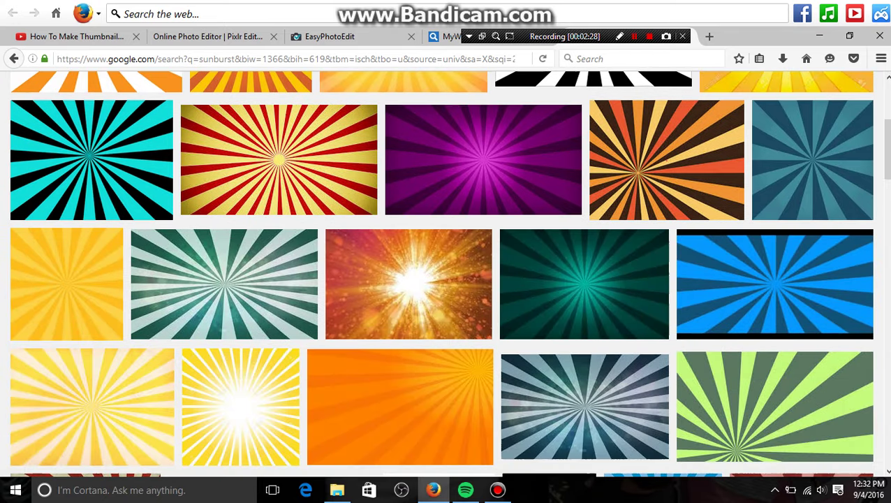
scroll(785, 174, up, 5)
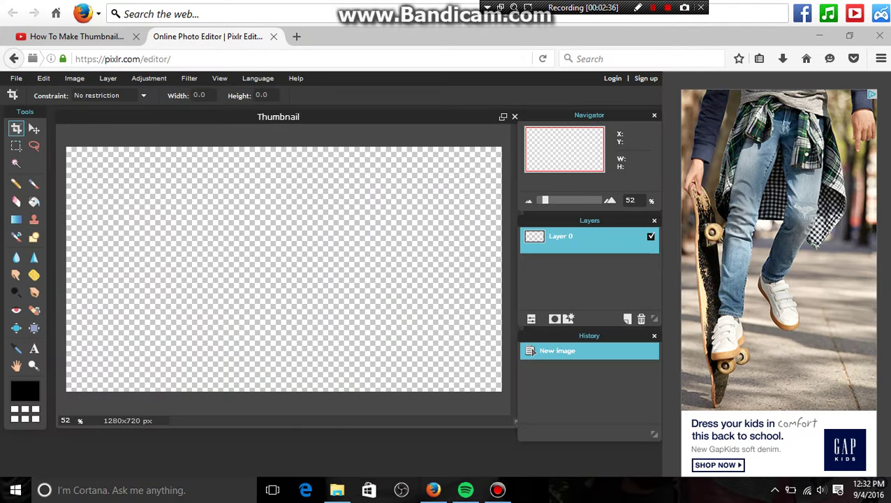
click(43, 78)
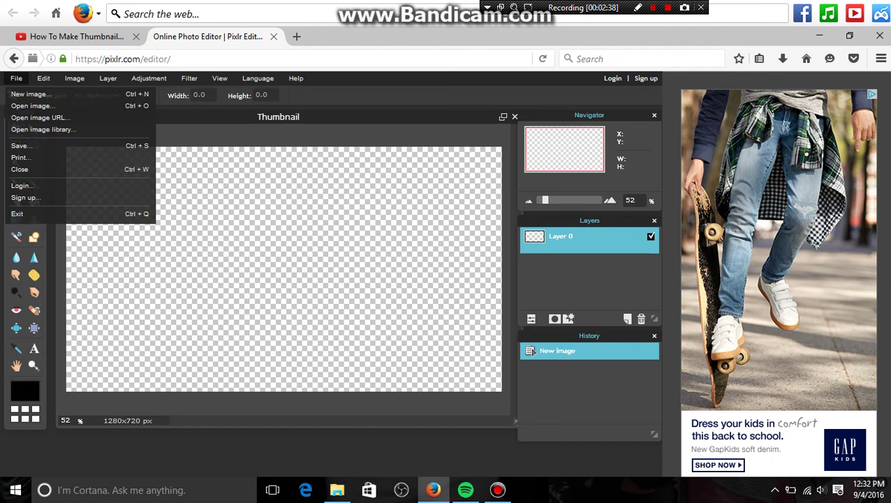
mouse_move(16, 78)
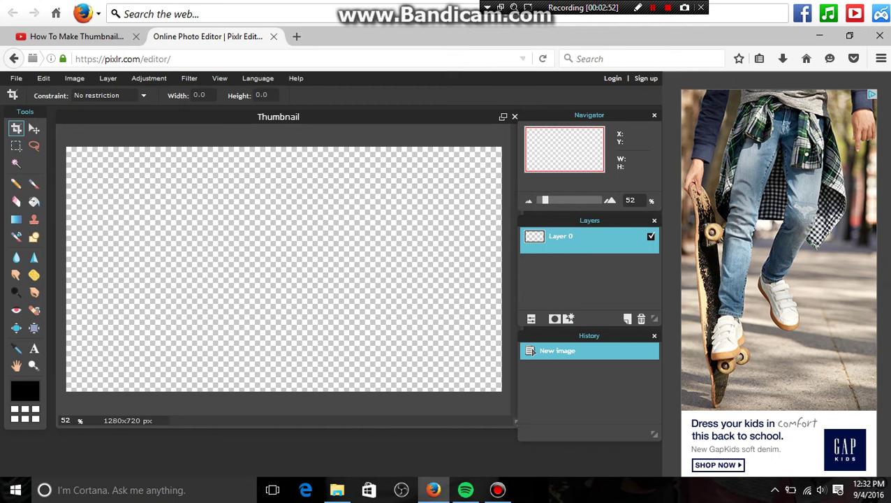
click(16, 78)
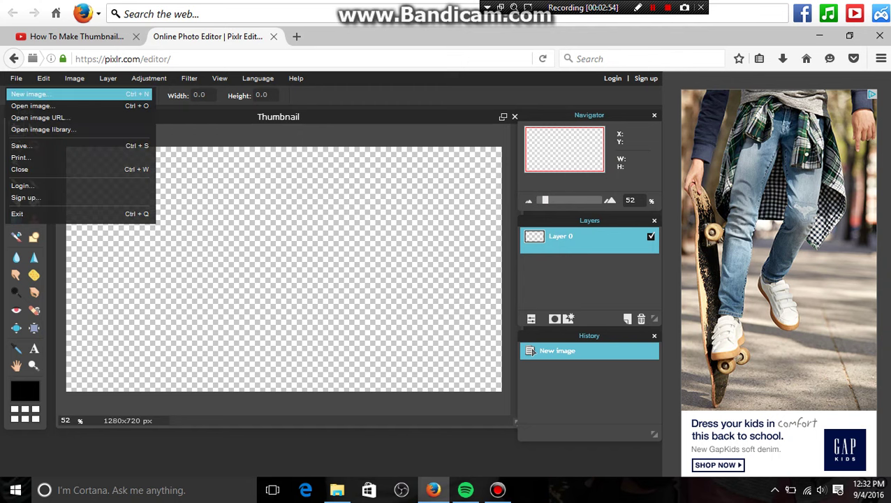
click(40, 118)
click(330, 271)
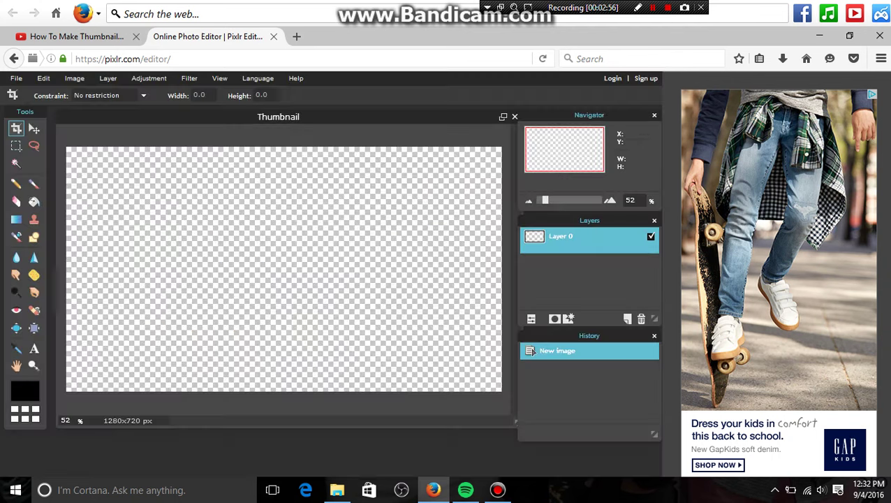
- Open the orange sunburst image thumbnail 2.0 from the computer's Downloads folder in the editor
click(16, 78)
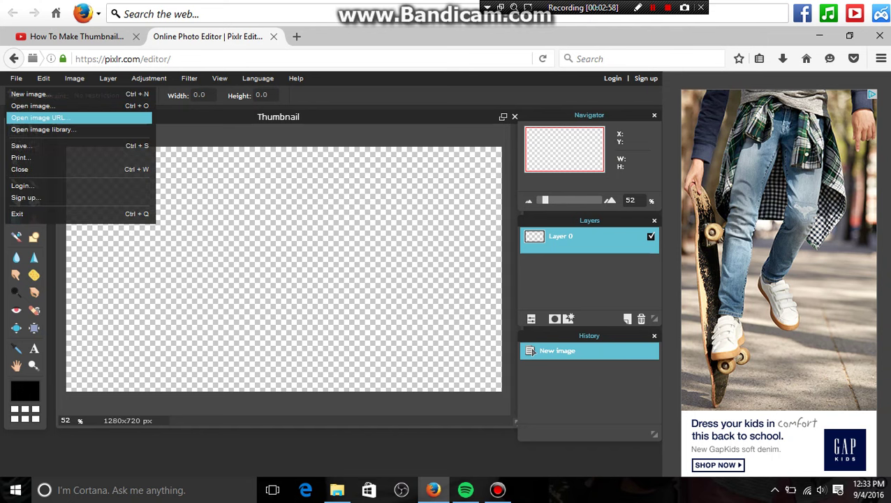
click(34, 103)
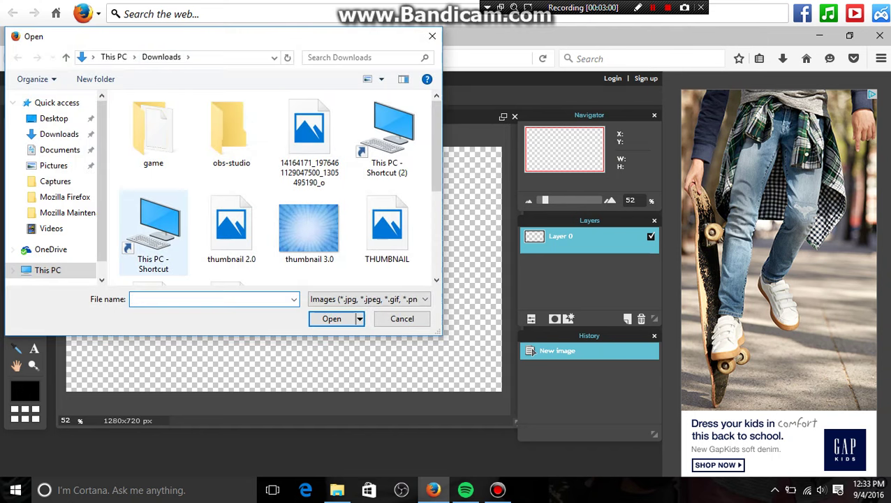
scroll(386, 227, down, 2)
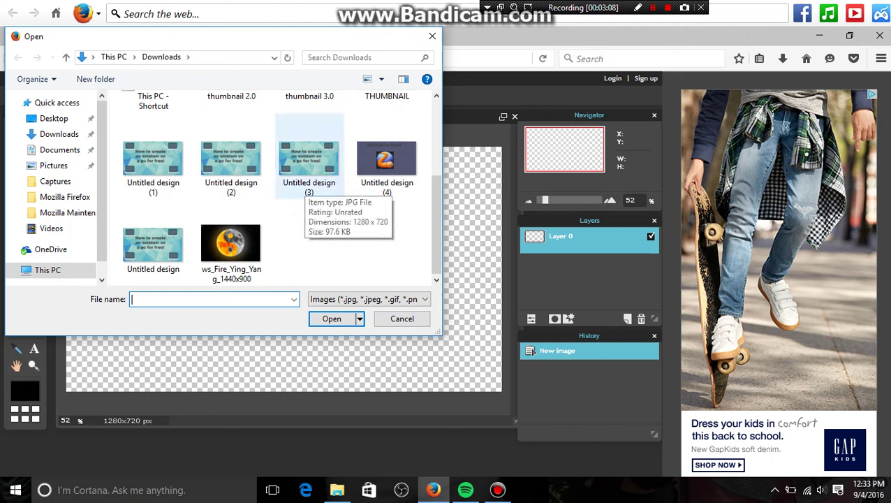
scroll(309, 168, up, 2)
scroll(310, 167, down, 1)
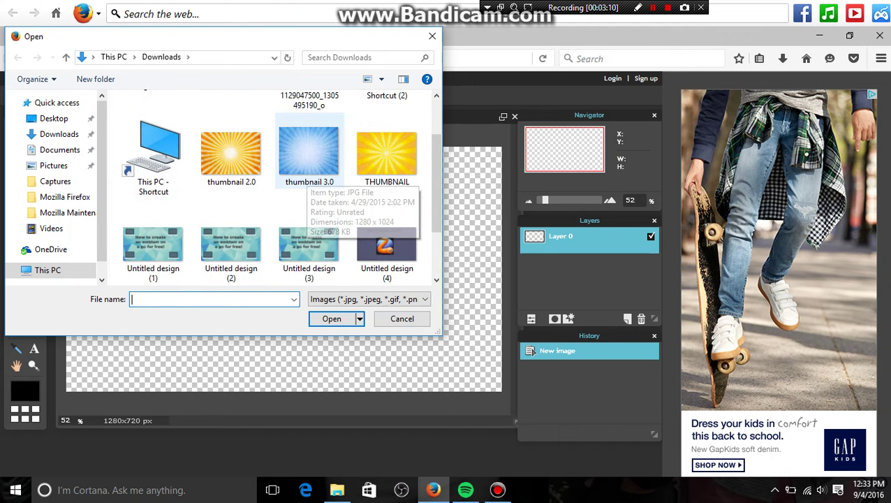
click(231, 150)
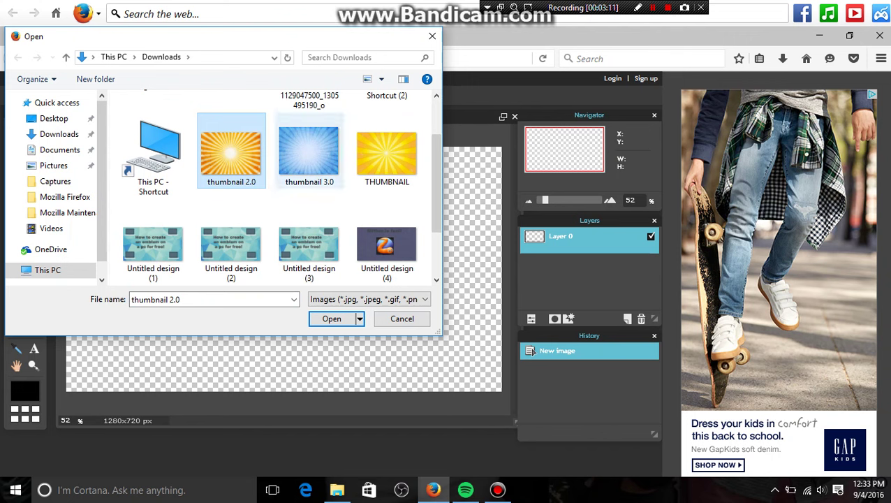
click(332, 319)
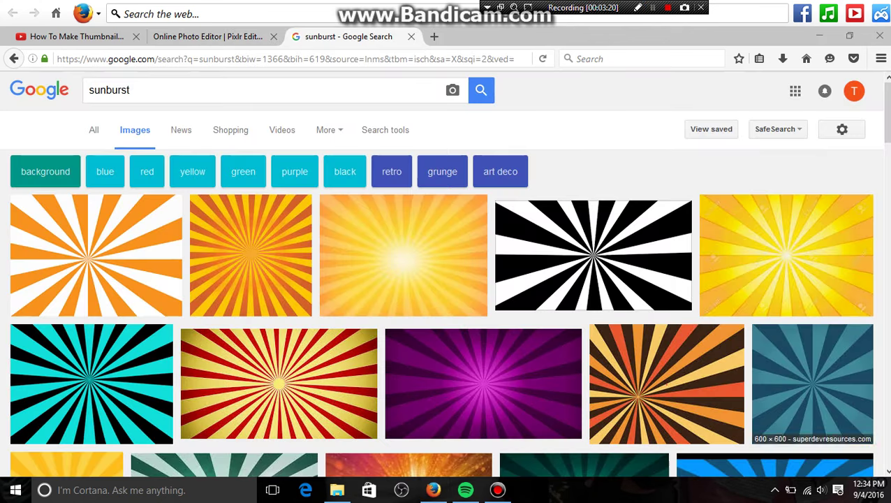
- Find the Sunburst Background for Videos picture in the image results and open it at full size
scroll(403, 265, down, 2)
scroll(405, 182, down, 5)
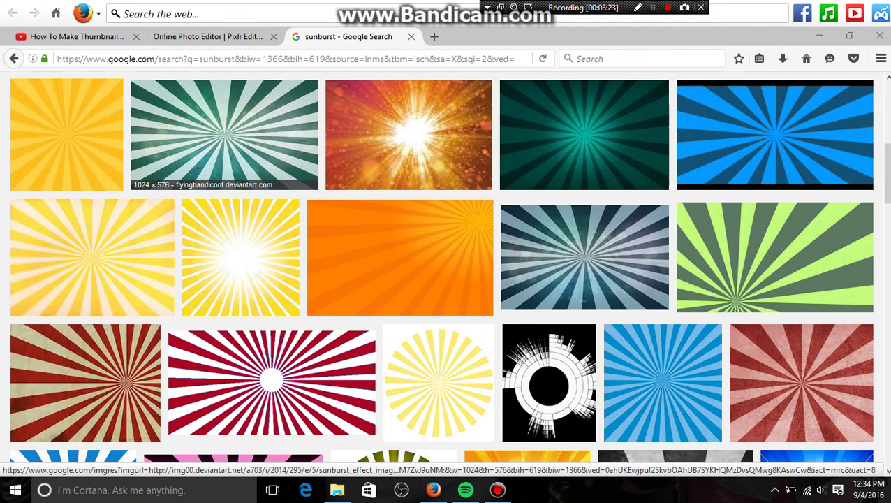
click(408, 133)
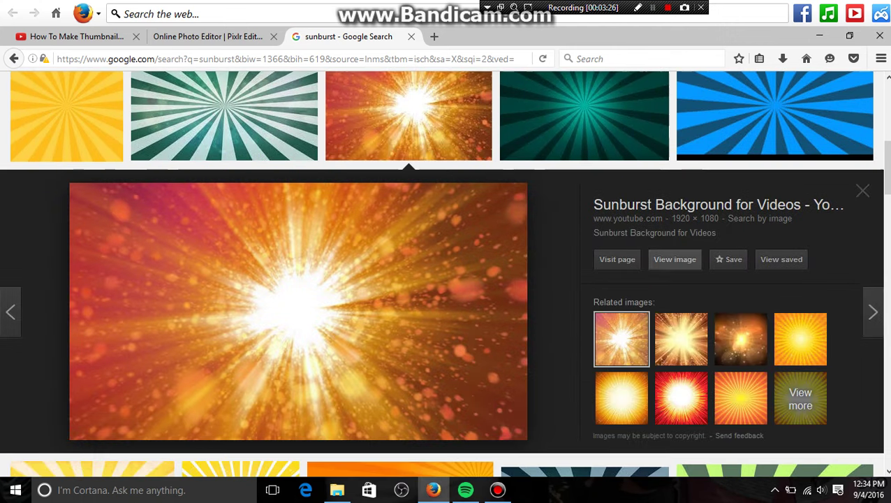
click(675, 259)
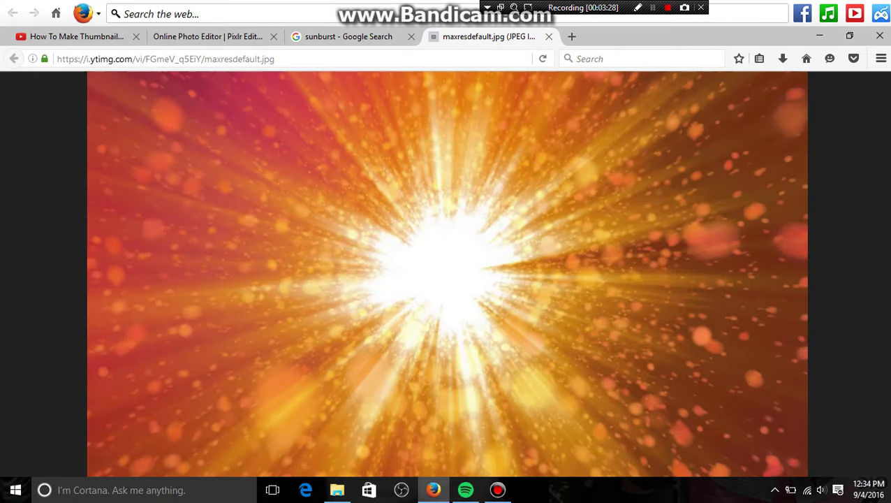
right_click(383, 271)
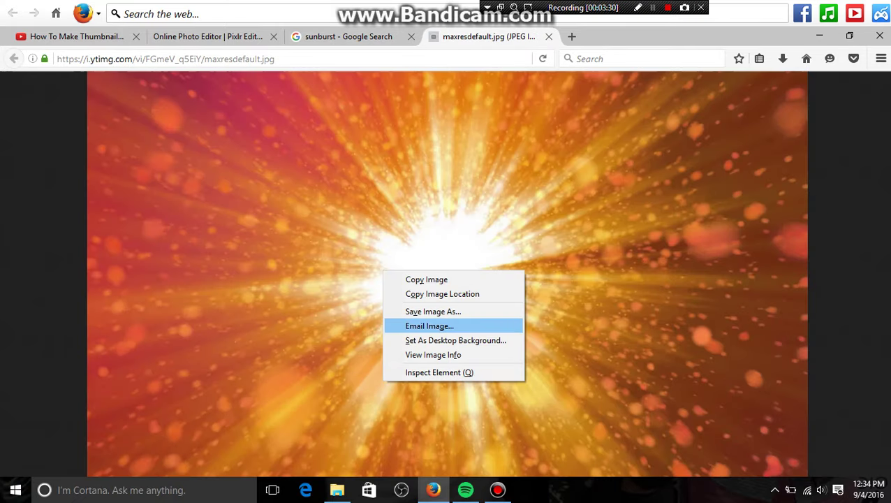
click(433, 311)
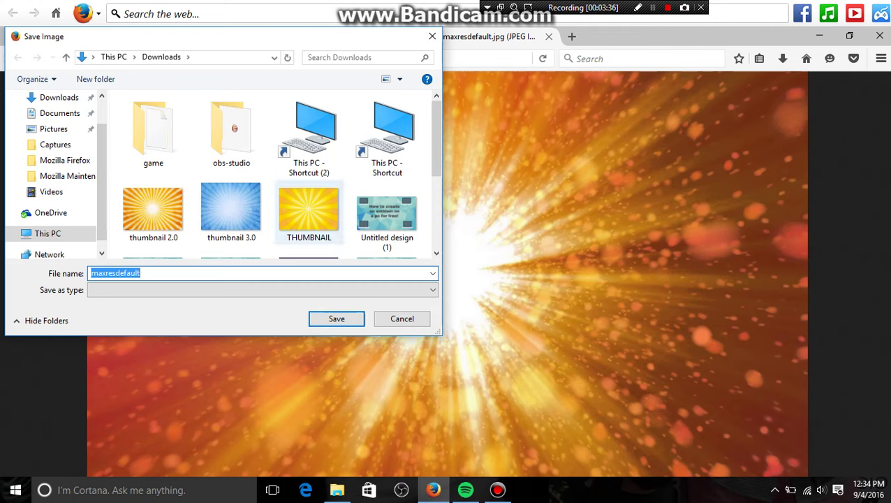
click(402, 318)
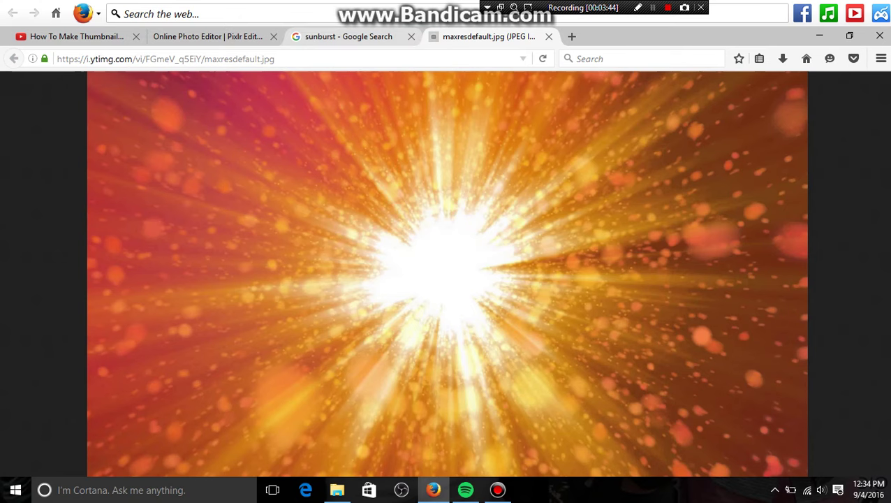
- Close both image search tabs and rearrange the Thumbnail window so the thumbnail 2 window can be brought in front
click(412, 37)
click(411, 36)
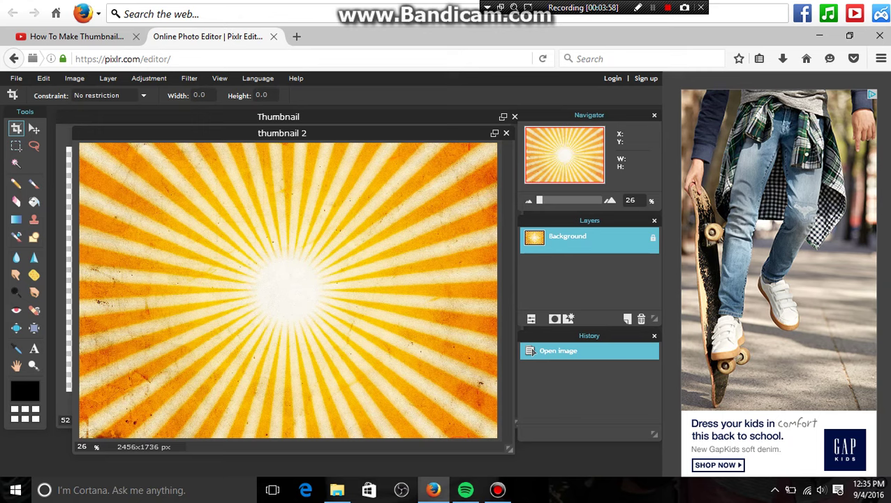
click(322, 117)
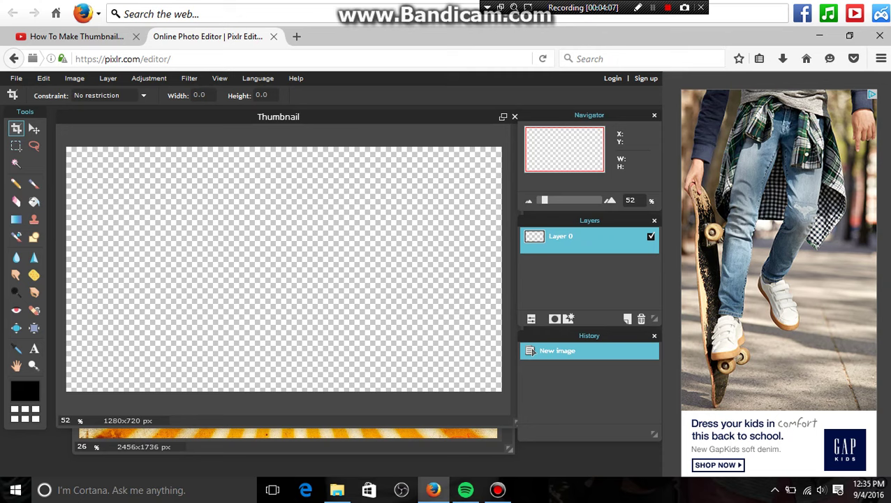
drag(278, 117, 351, 140)
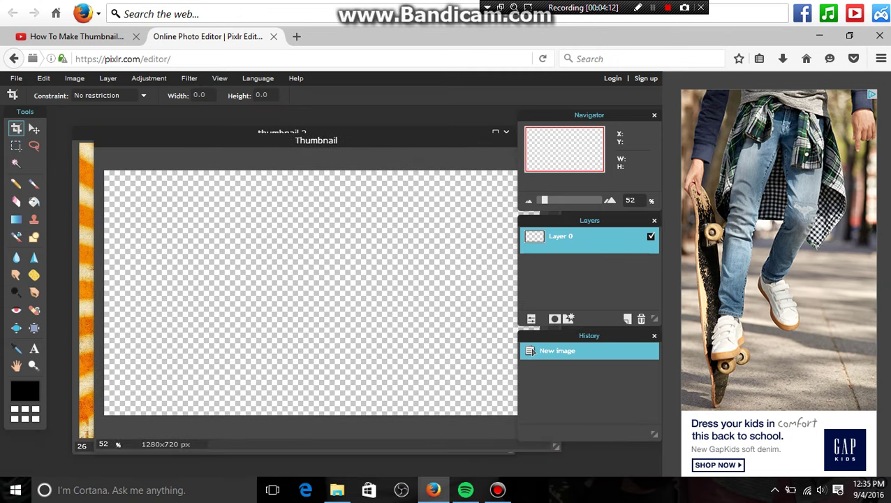
click(336, 131)
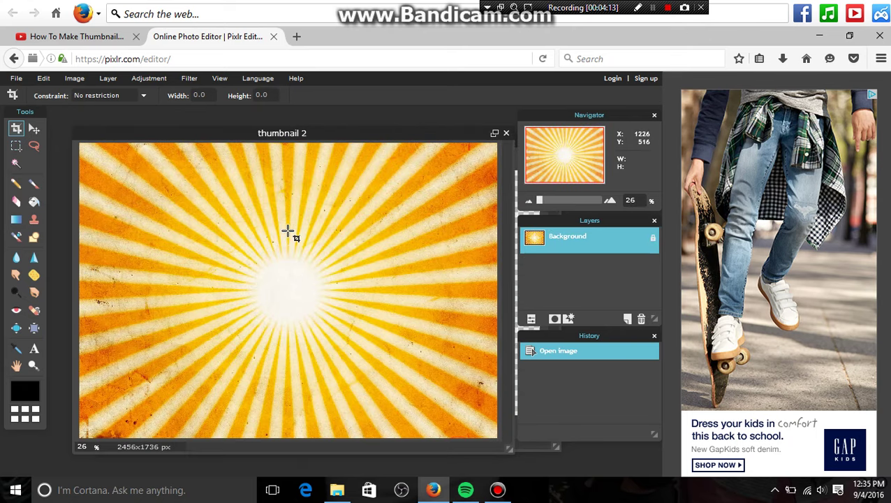
- Copy the entire thumbnail 2 image and paste it into the Thumbnail image as a new layer
key(ctrl+a)
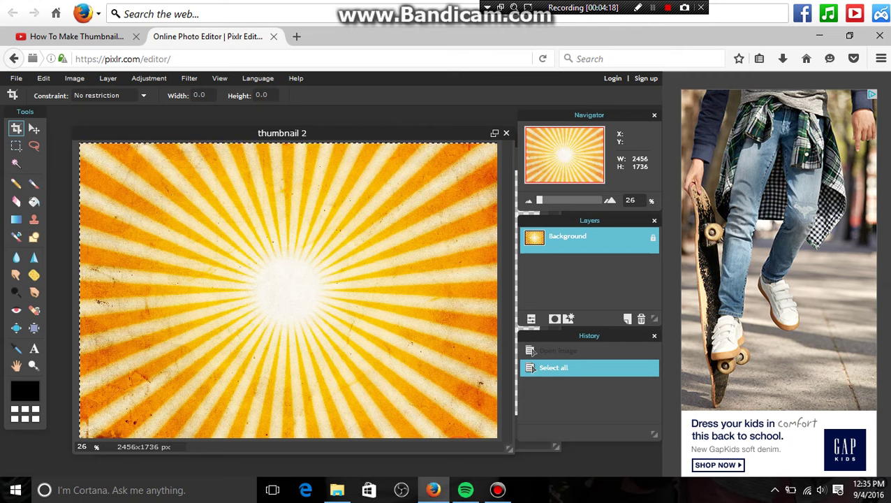
key(ctrl+c)
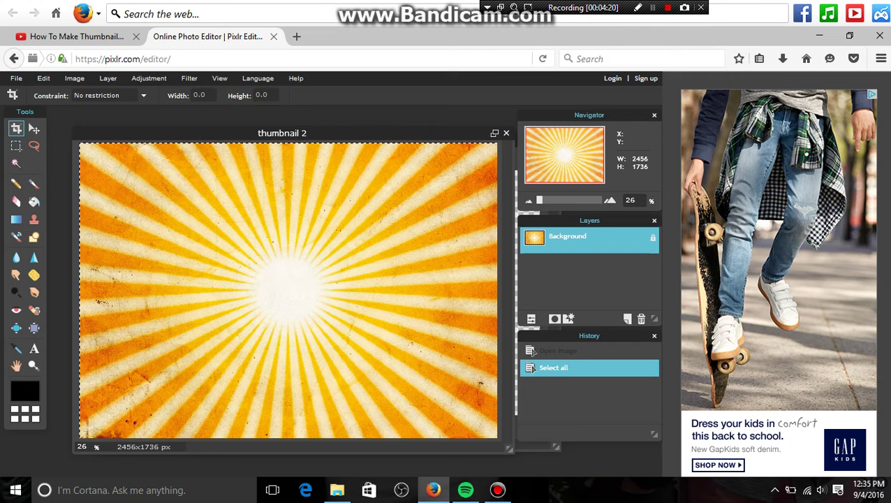
drag(282, 133, 243, 329)
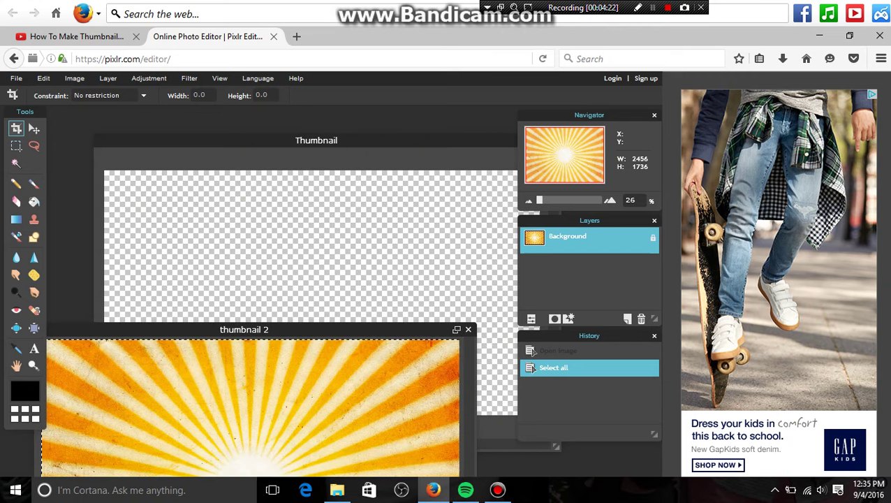
click(406, 153)
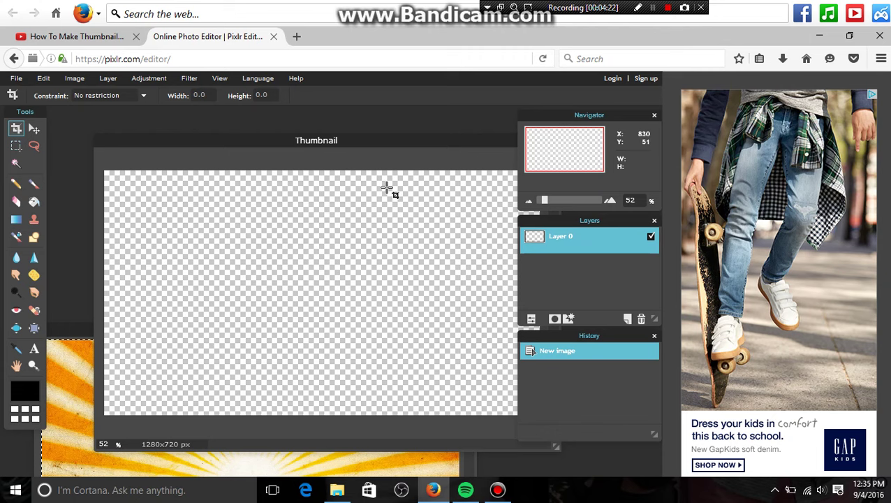
key(ctrl+v)
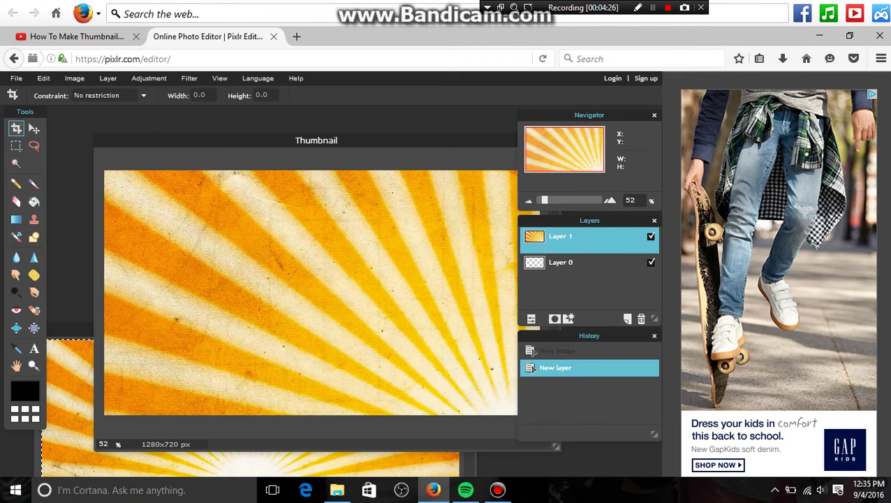
- Close the thumbnail 2 image without saving it
click(70, 330)
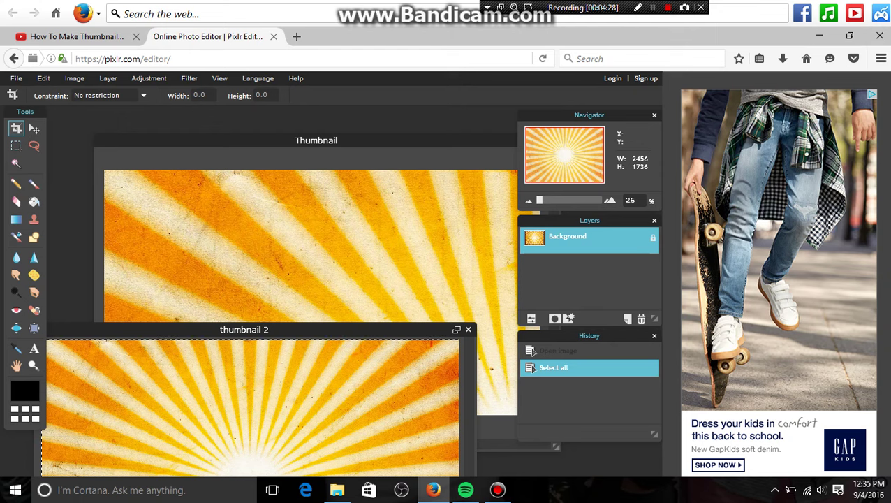
click(468, 329)
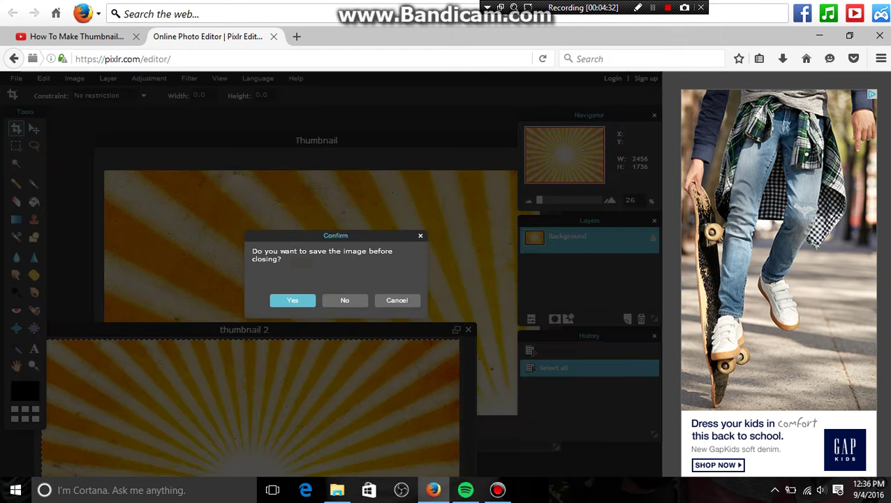
click(345, 299)
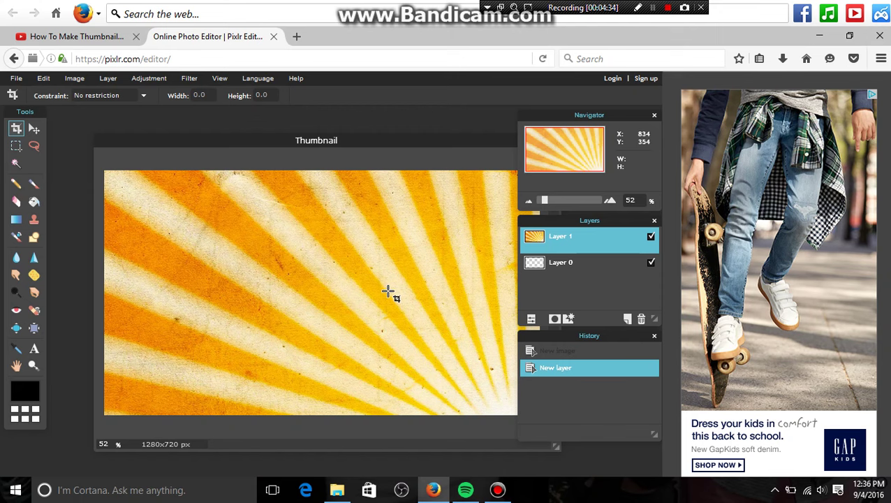
drag(388, 294, 400, 229)
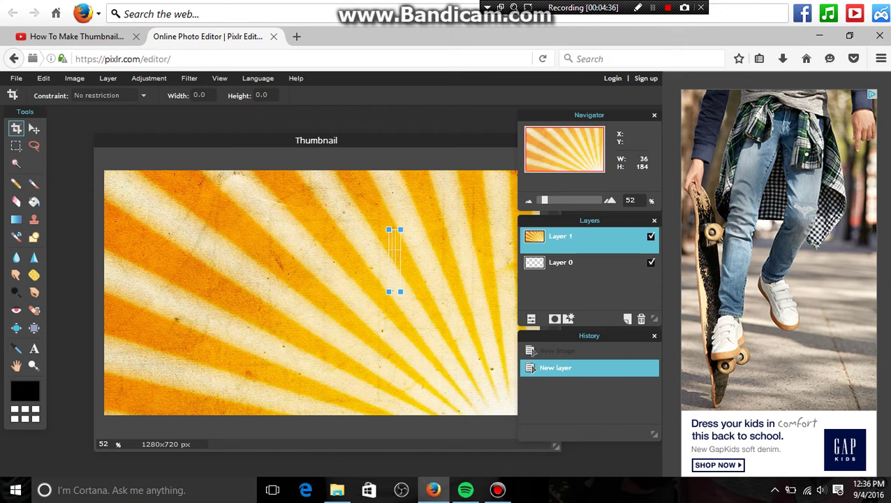
key(Return)
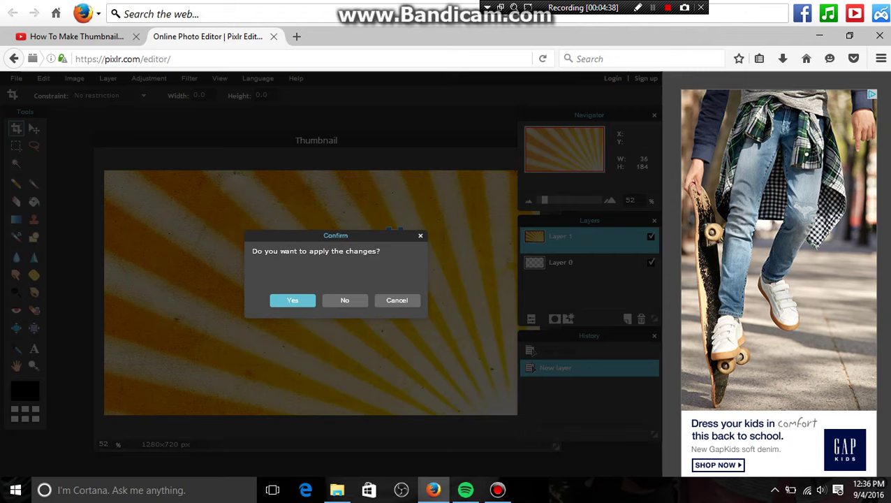
click(344, 300)
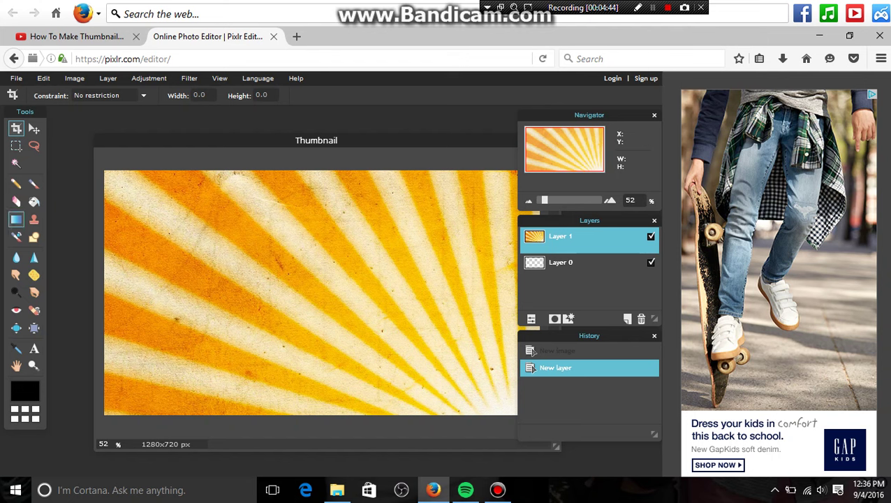
- Reposition the pasted sunburst layer with the Move tool so its bright centre sits near the middle of the canvas
click(33, 128)
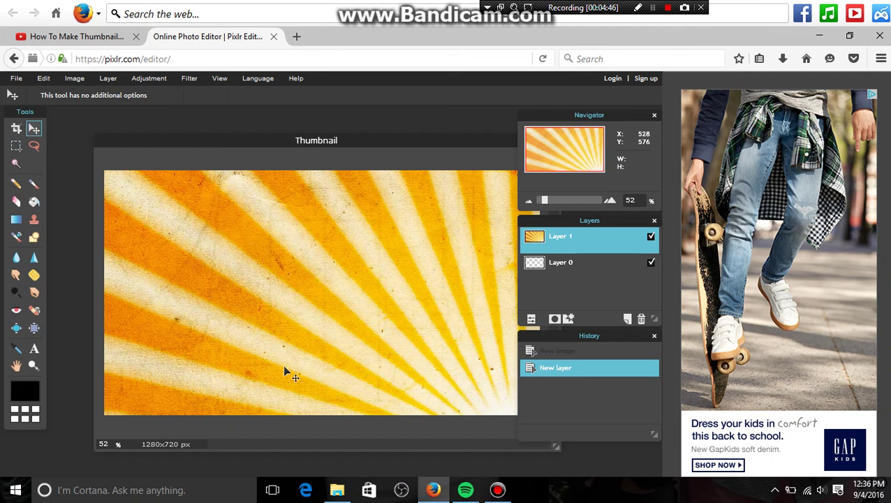
mouse_move(311, 331)
mouse_down()
mouse_move(80, 149)
mouse_move(252, 273)
mouse_move(36, 312)
mouse_move(296, 326)
mouse_move(618, 459)
mouse_move(348, 268)
mouse_move(348, 302)
mouse_move(313, 332)
mouse_up()
drag(63, 160, 132, 157)
mouse_move(338, 258)
mouse_down()
mouse_move(341, 282)
mouse_move(346, 273)
mouse_up()
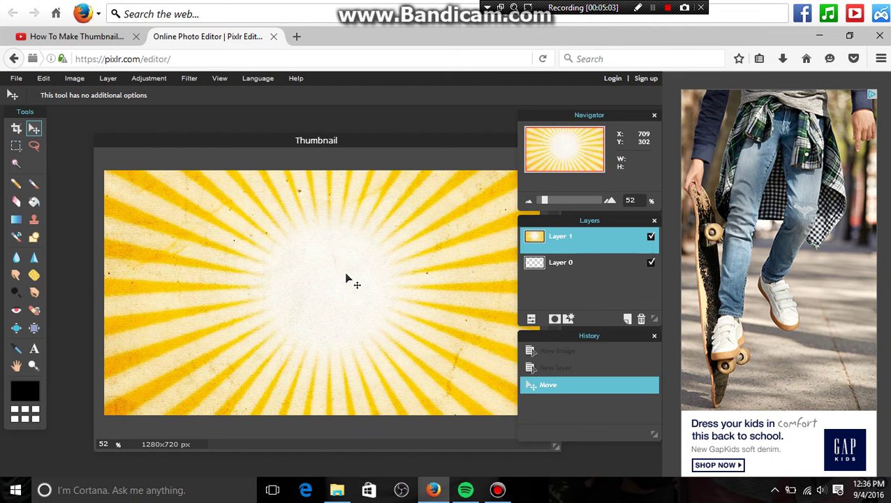
drag(345, 278, 343, 278)
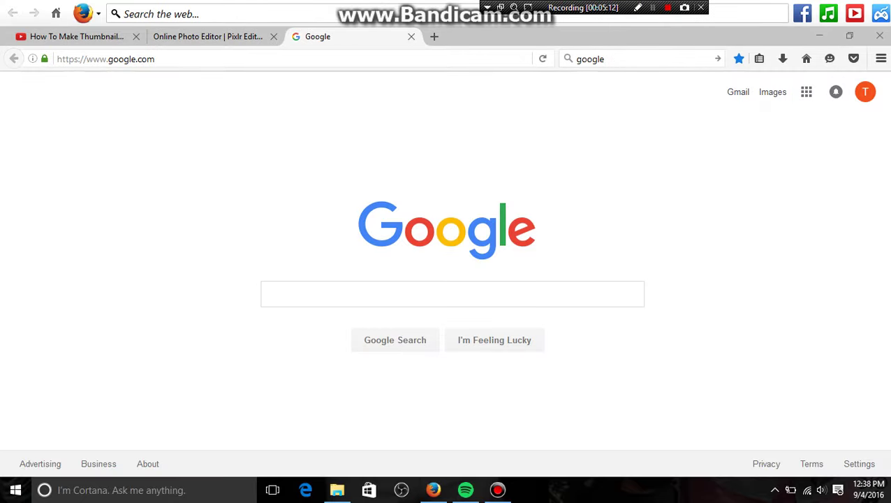
- Search Google for epic face png and switch to the image results
click(268, 293)
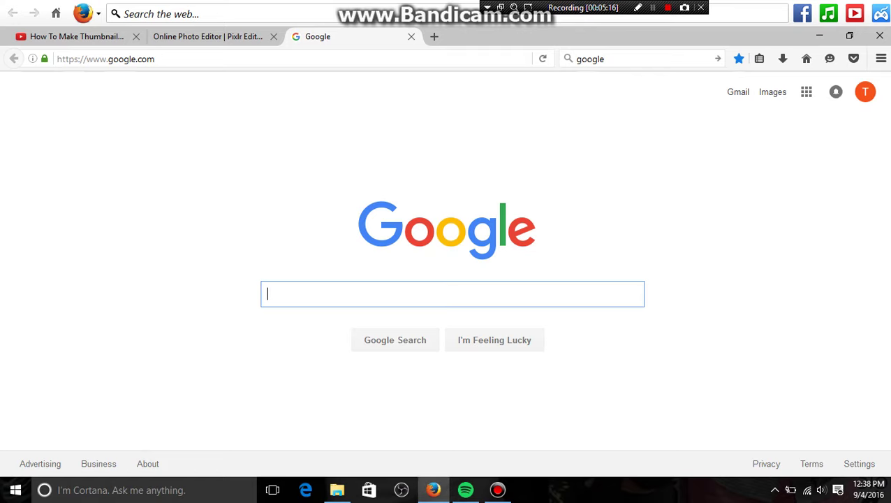
text(pe)
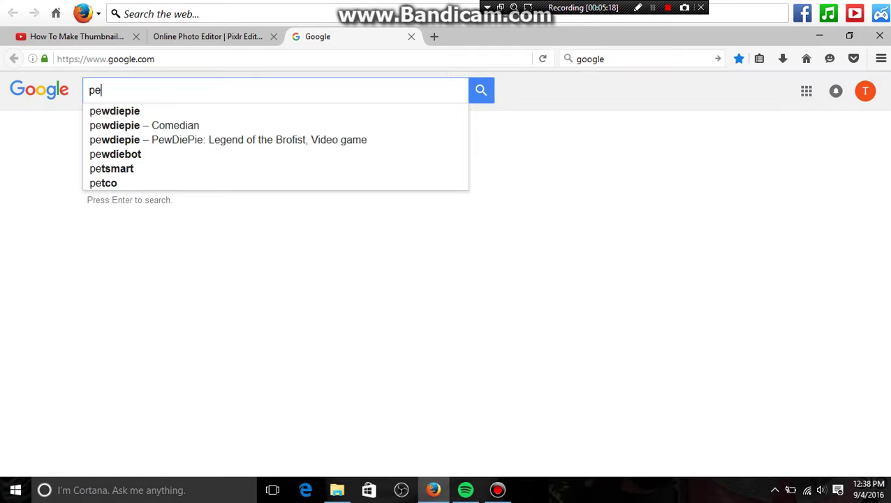
key(BackSpace)
key(BackSpace)
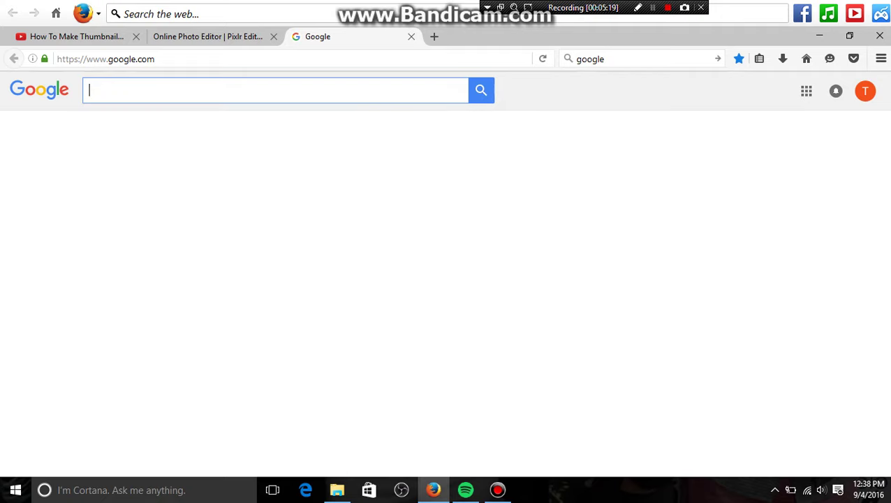
text(epic)
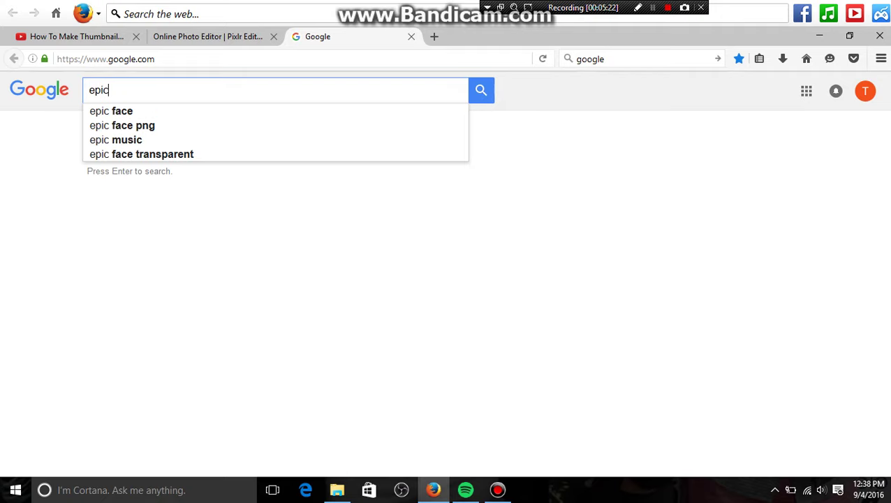
text( facee)
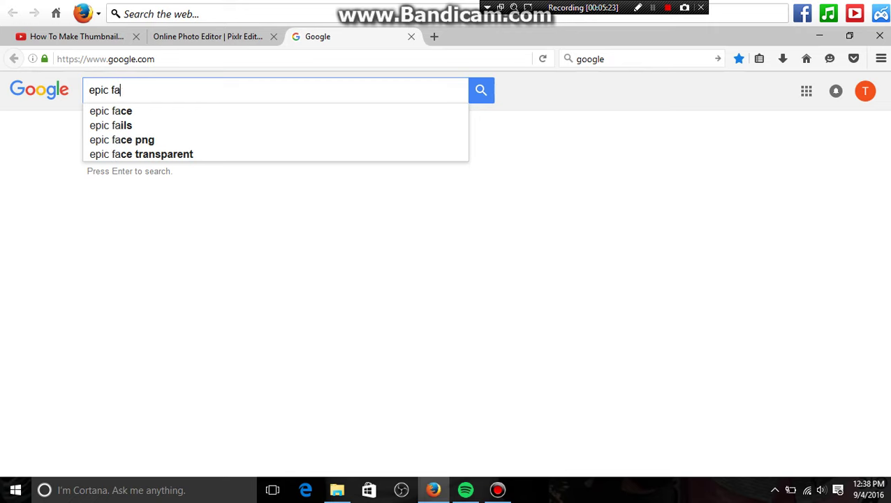
key(BackSpace)
key(BackSpace)
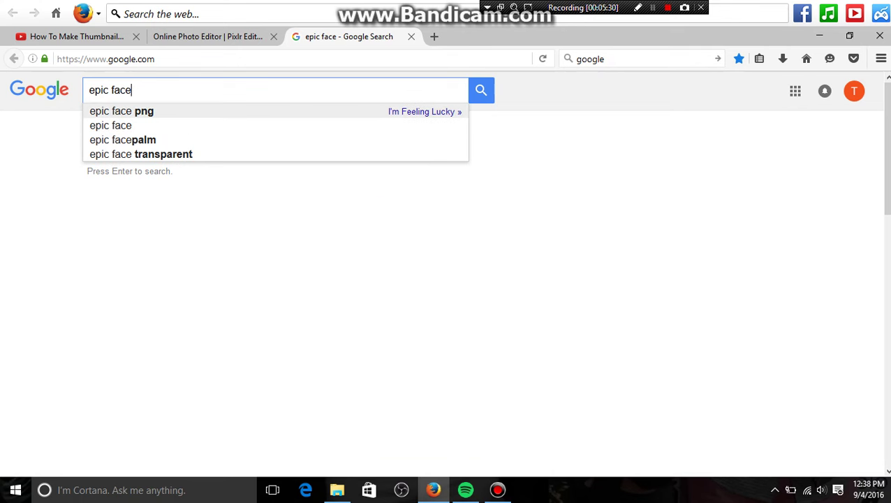
click(139, 111)
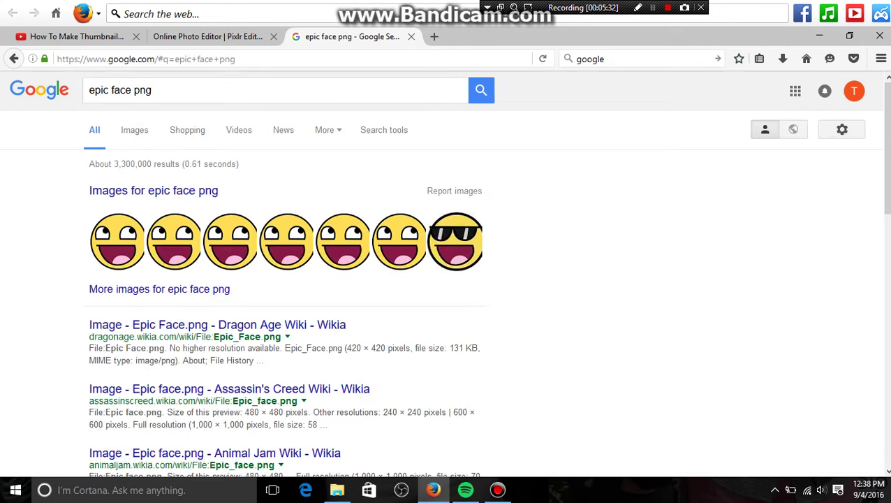
click(134, 130)
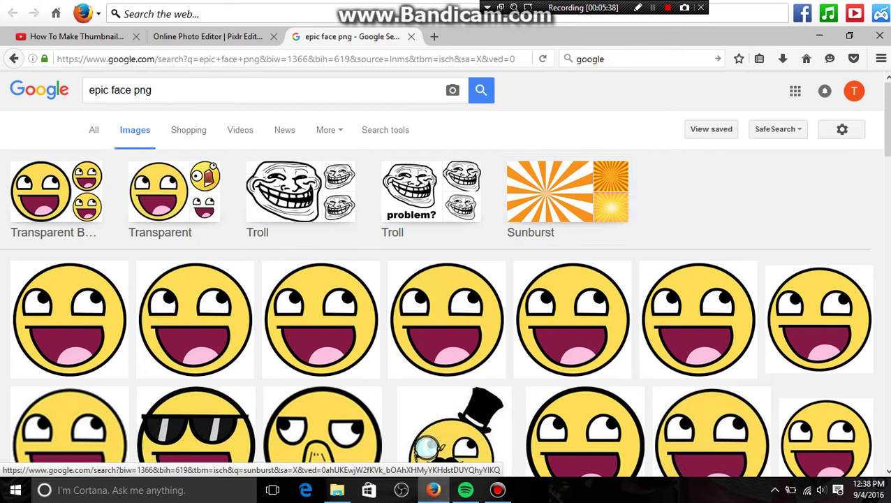
- Browse the epic face image results and open the yellow face with black sunglasses at full size
scroll(817, 314, down, 5)
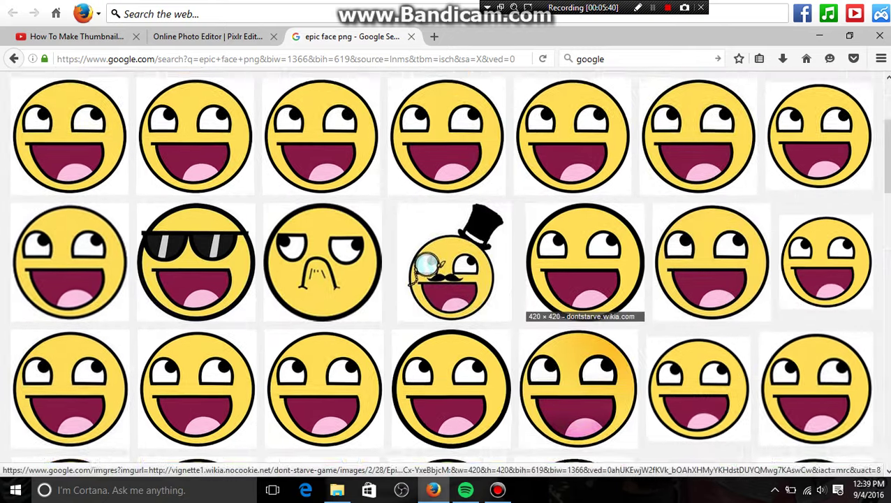
scroll(584, 279, up, 4)
scroll(584, 280, down, 7)
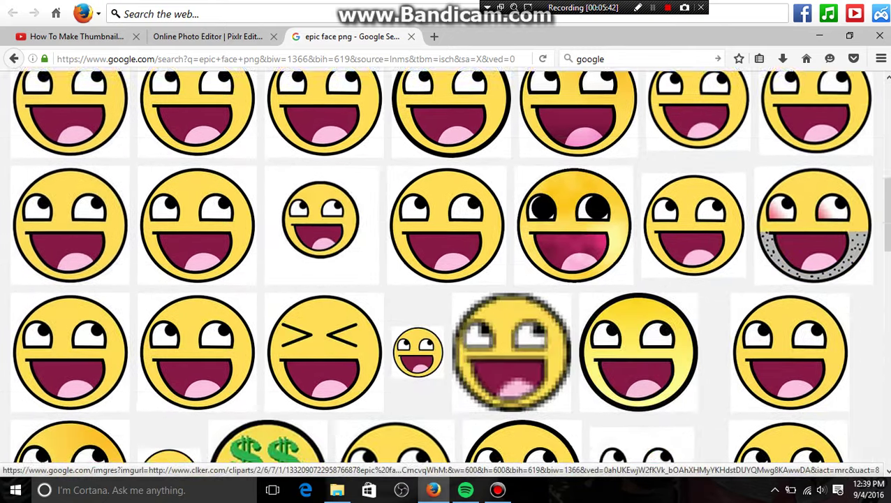
scroll(638, 174, down, 5)
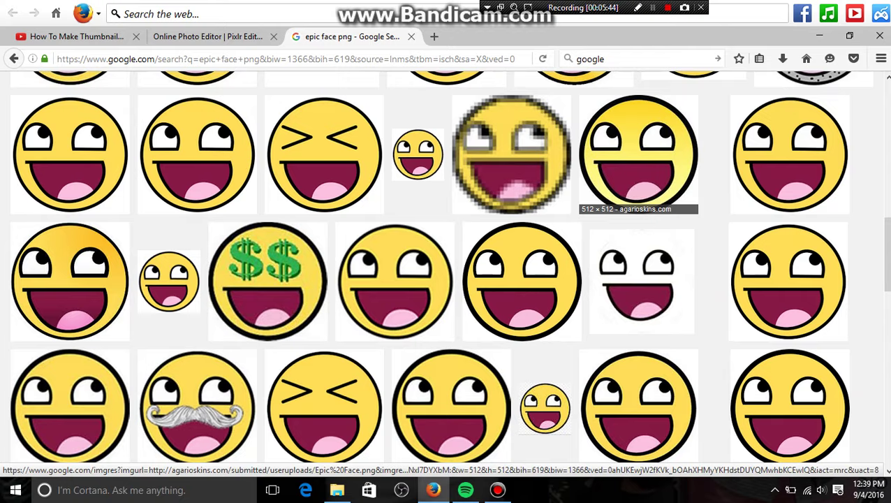
scroll(639, 175, down, 12)
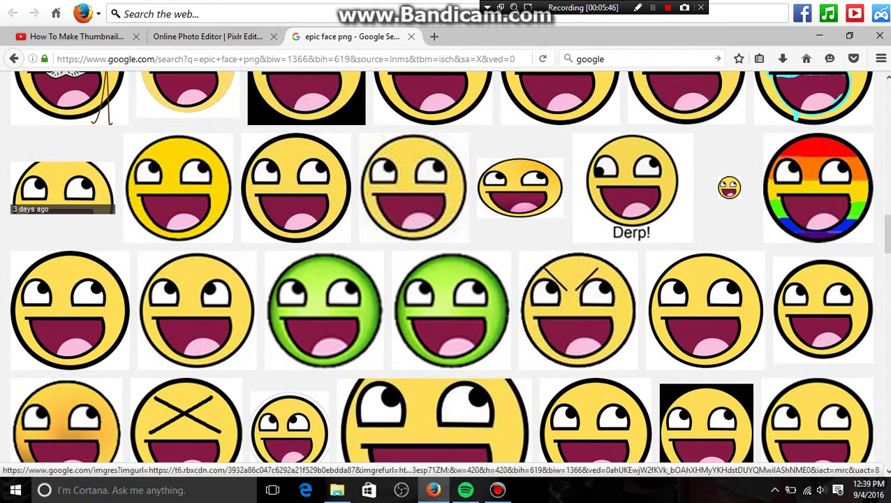
scroll(565, 202, up, 18)
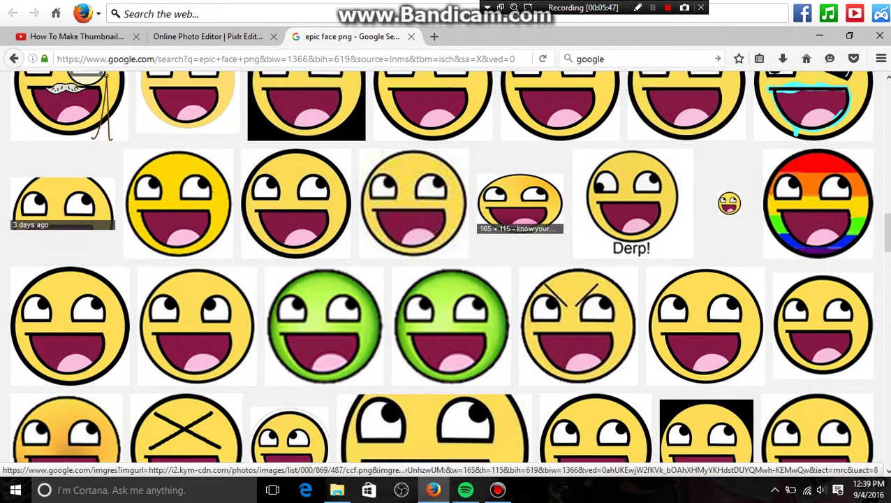
scroll(70, 245, down, 7)
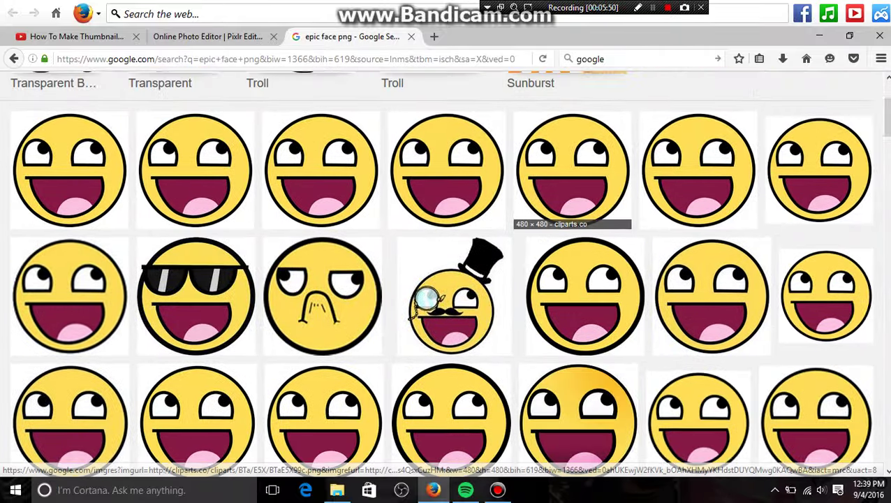
scroll(70, 244, up, 5)
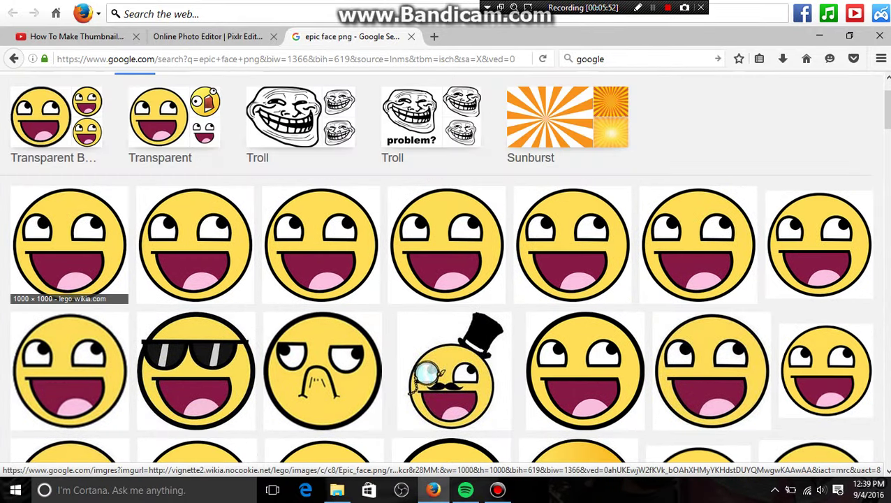
click(196, 245)
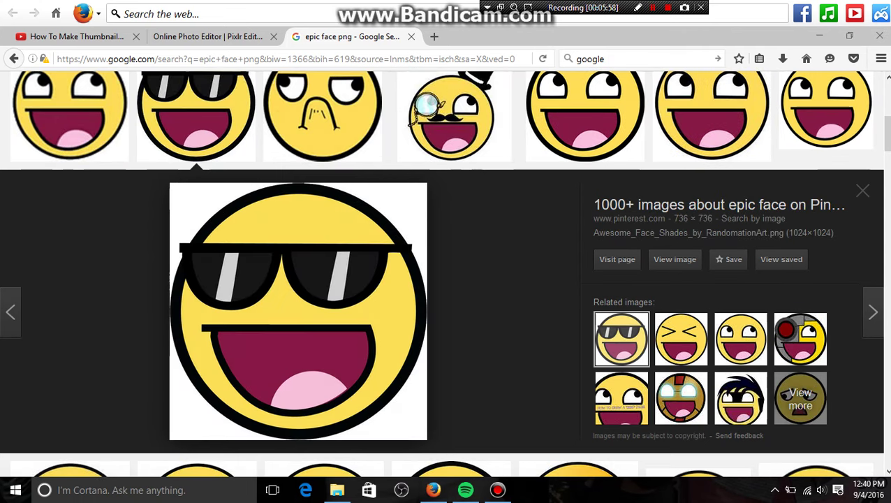
click(674, 259)
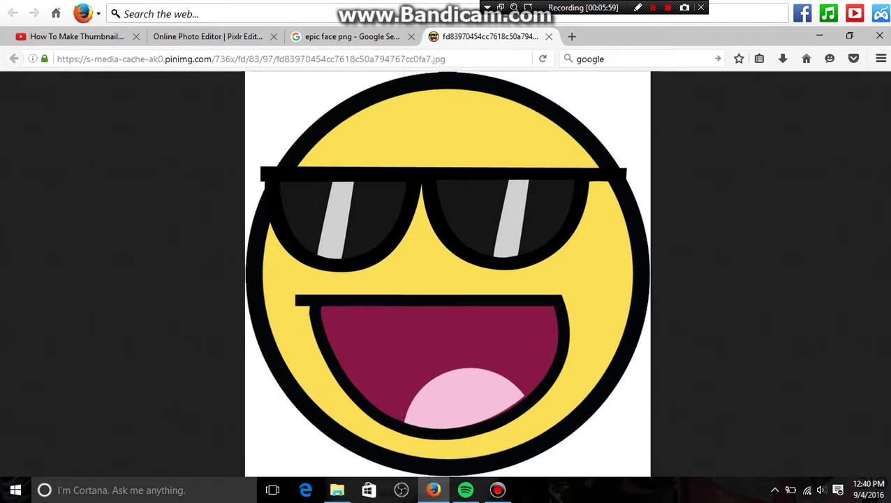
- Save the sunglasses face image to the Downloads folder with the file name thumbnailpng
right_click(310, 287)
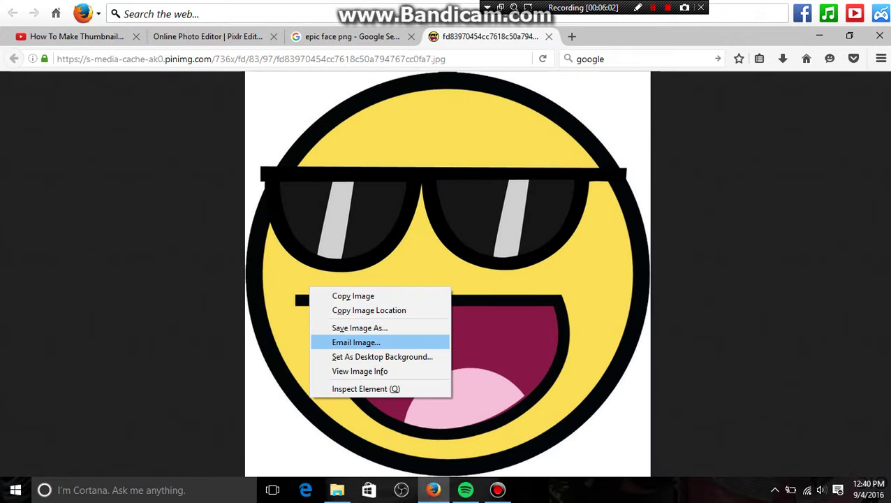
click(359, 327)
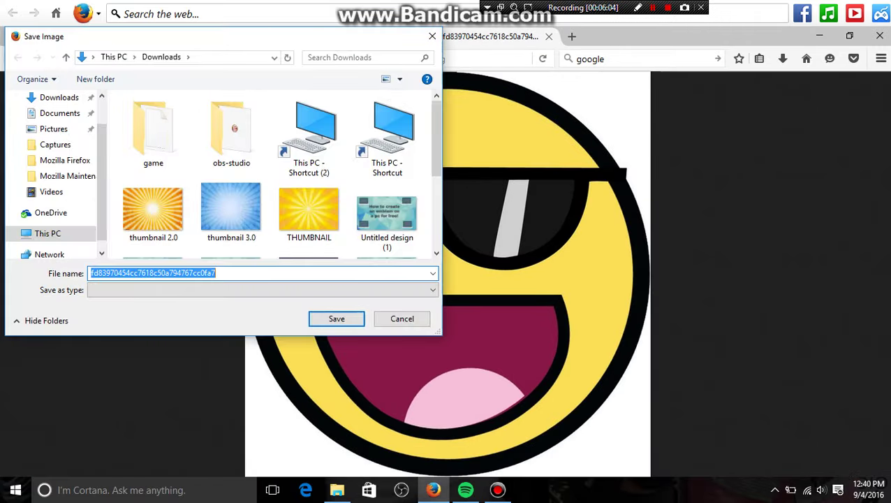
click(261, 289)
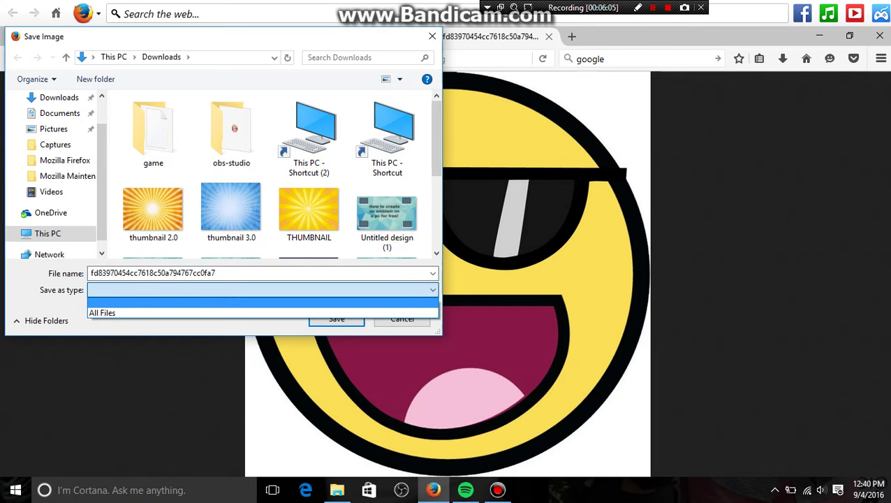
click(262, 290)
click(261, 289)
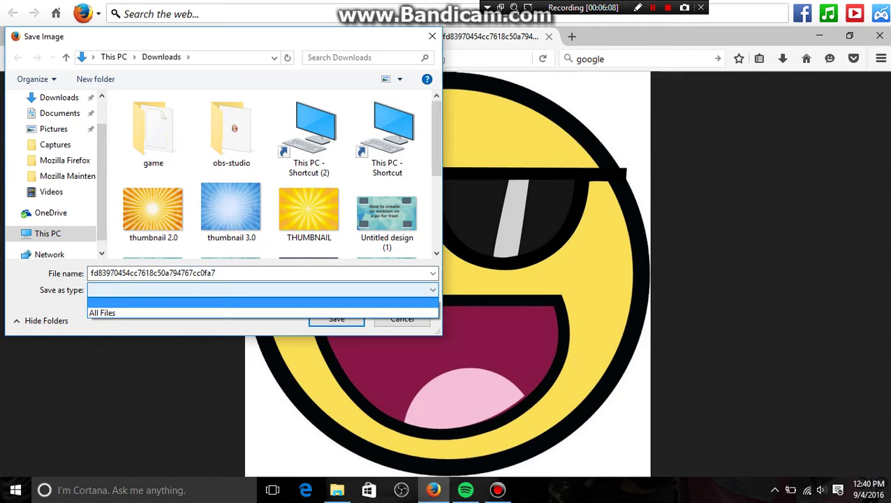
click(261, 290)
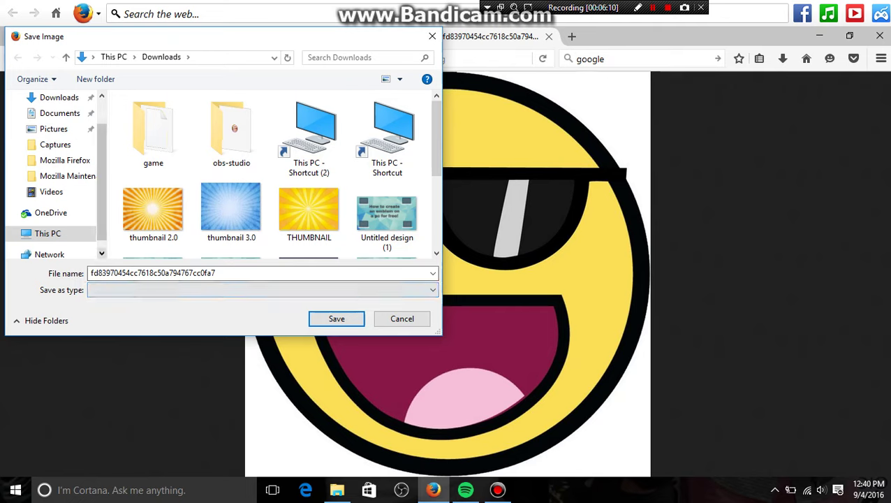
click(262, 273)
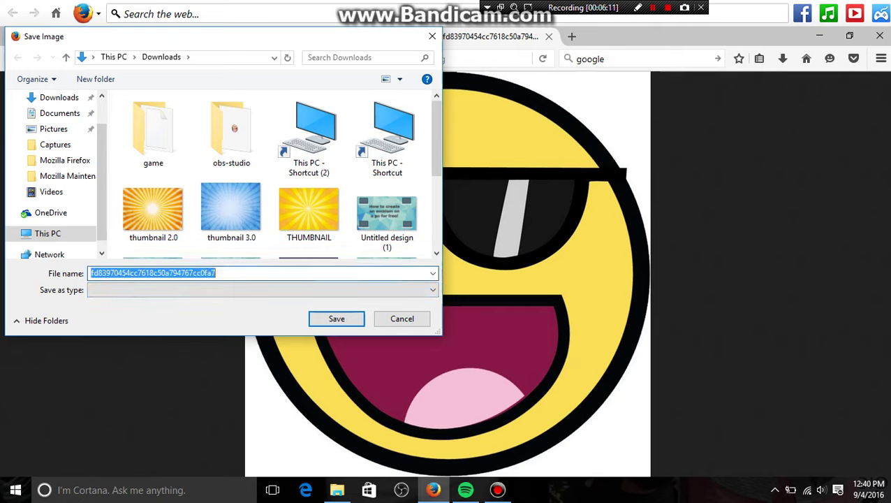
key(BackSpace)
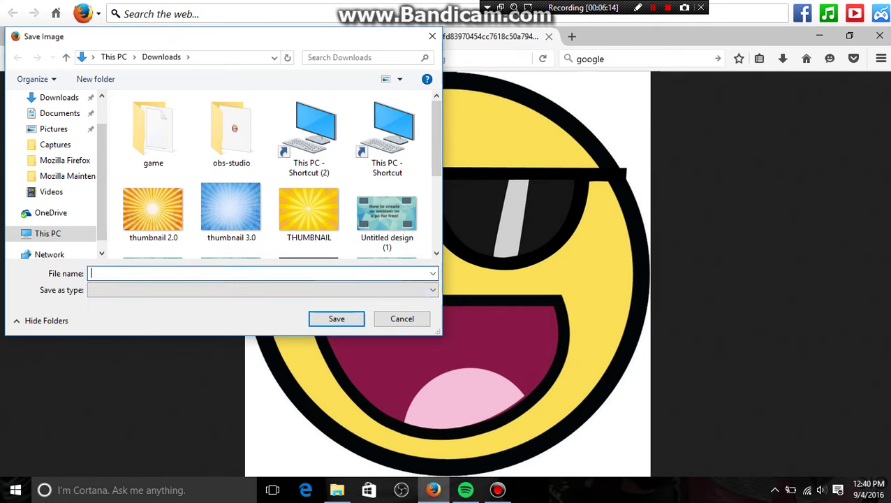
text(thumbnail)
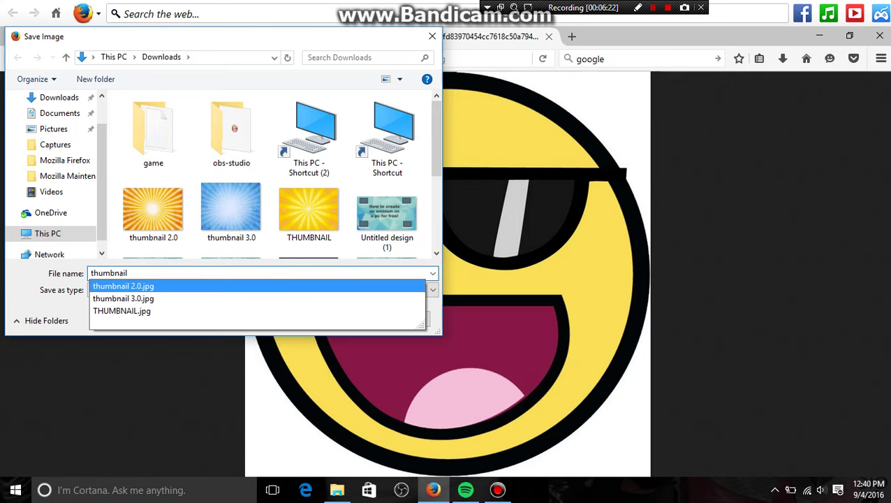
text(pn)
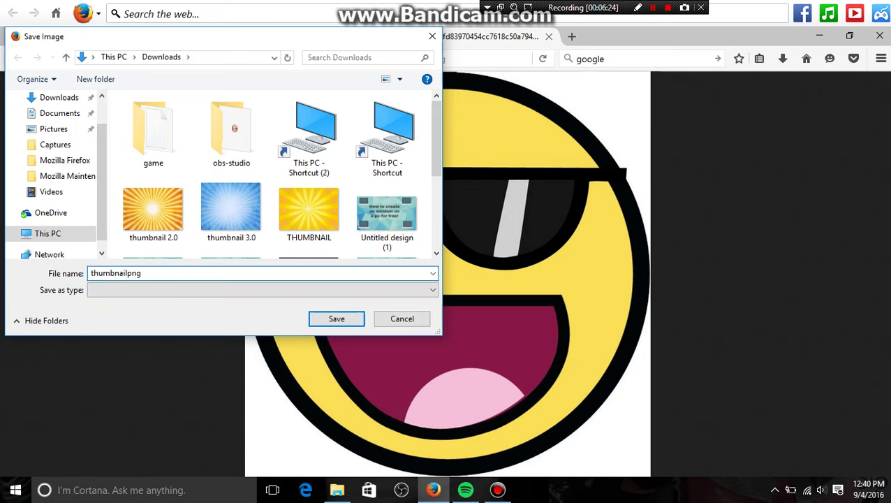
text(g)
key(Return)
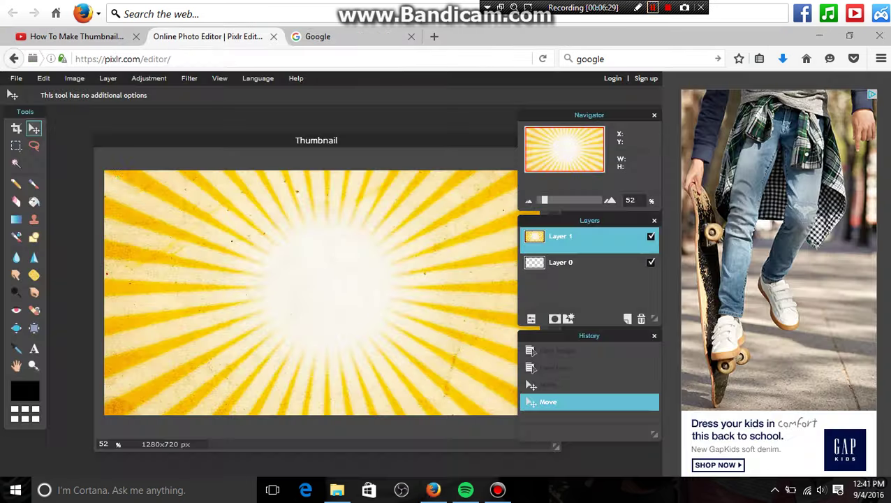
- In Pixlr Editor, move the sunburst layer around the Thumbnail canvas and settle its bright centre near the middle
drag(182, 203, 489, 318)
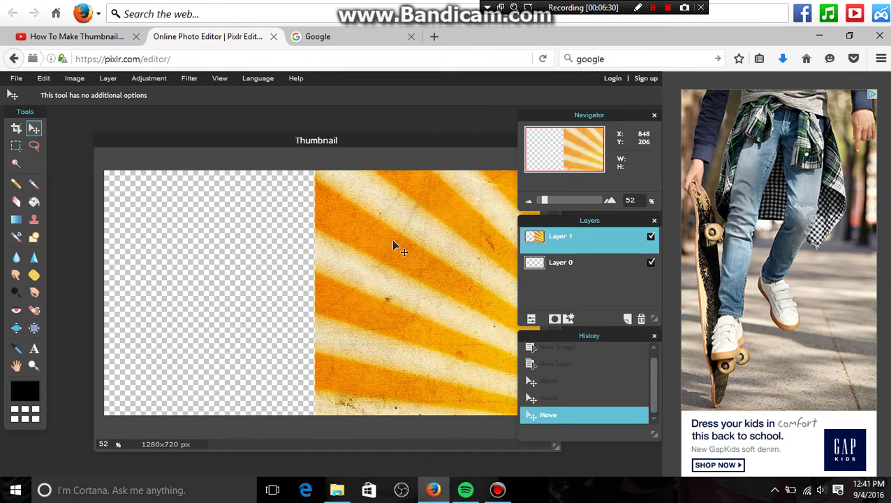
drag(415, 262, 347, 319)
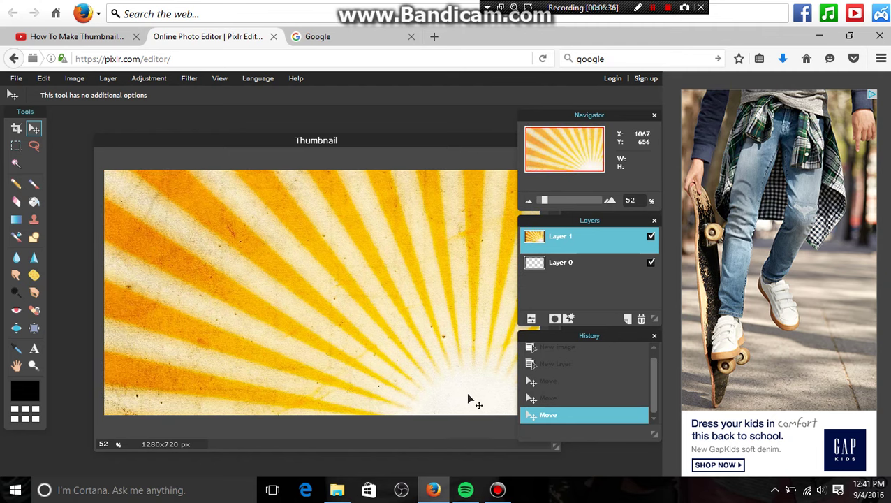
drag(427, 359, 314, 250)
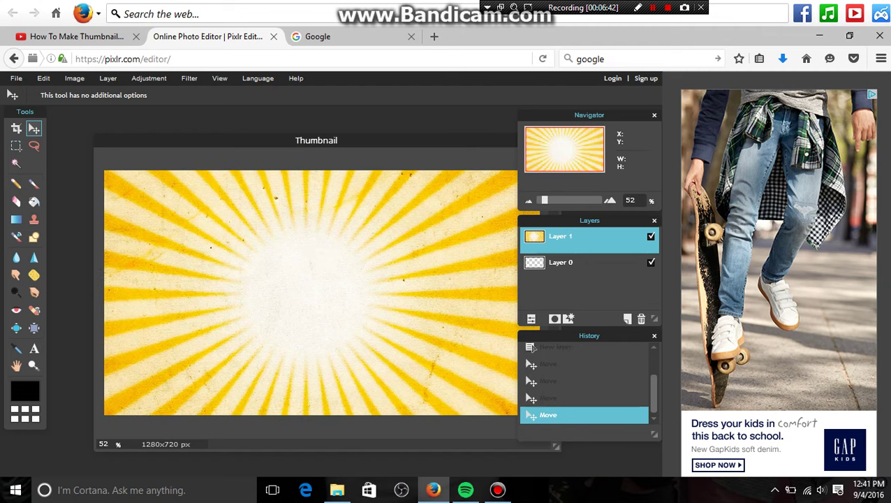
- Open the thumbnailpng picture from the Downloads folder as a separate image
click(16, 78)
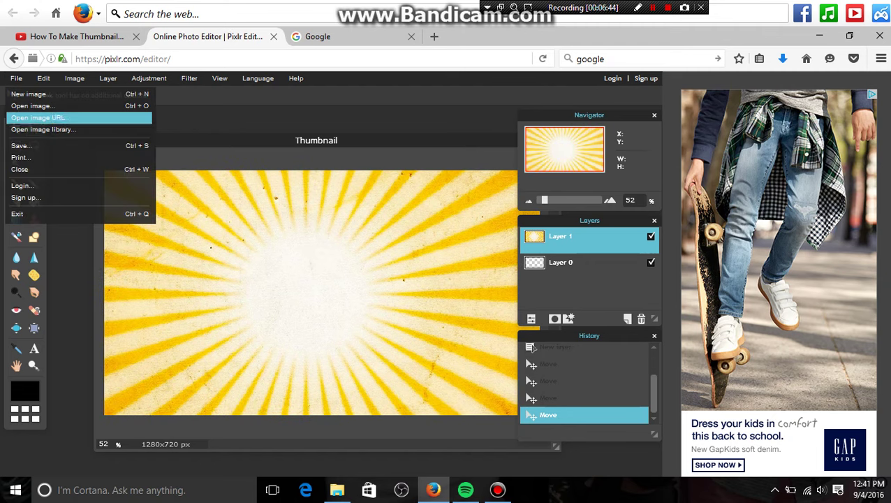
click(31, 106)
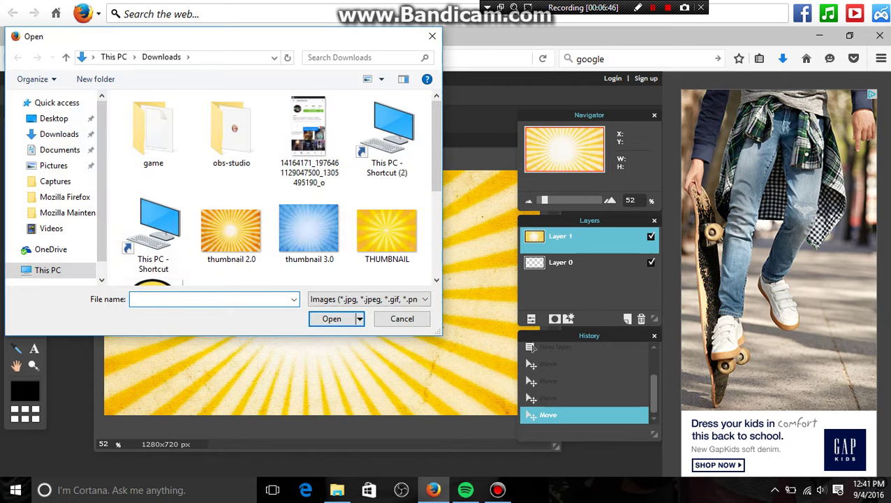
click(153, 282)
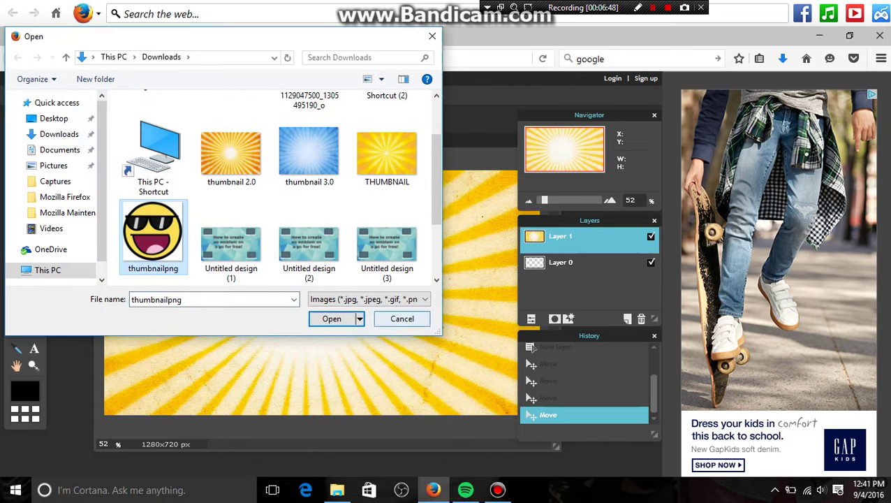
click(333, 318)
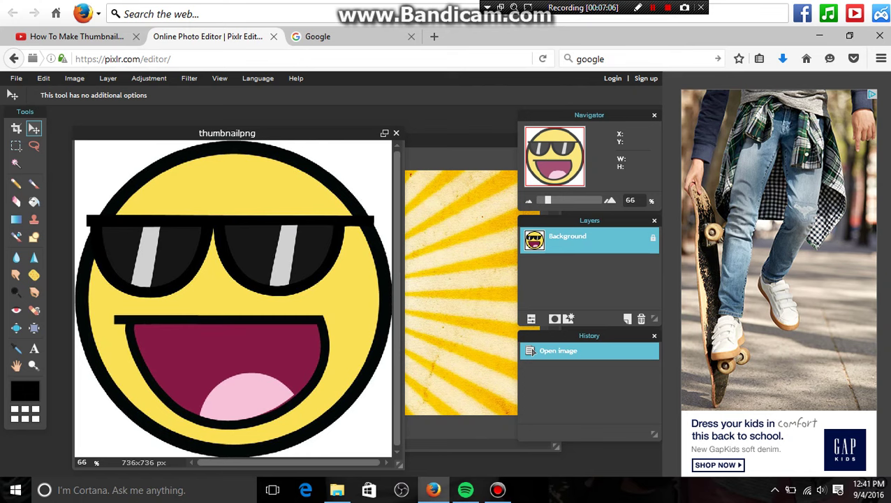
- Paste the copied sunburst into the Thumbnail image as another layer and move its bright centre to the canvas middle
click(412, 241)
key(ctrl+v)
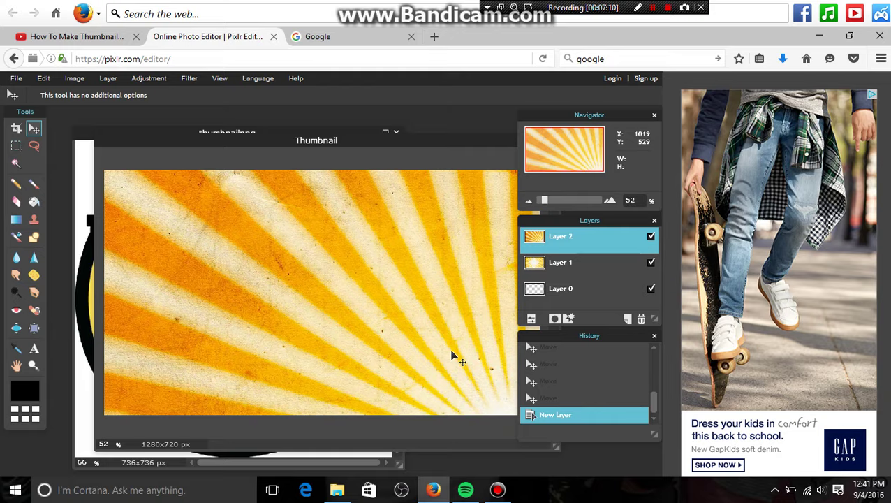
drag(453, 358, 253, 183)
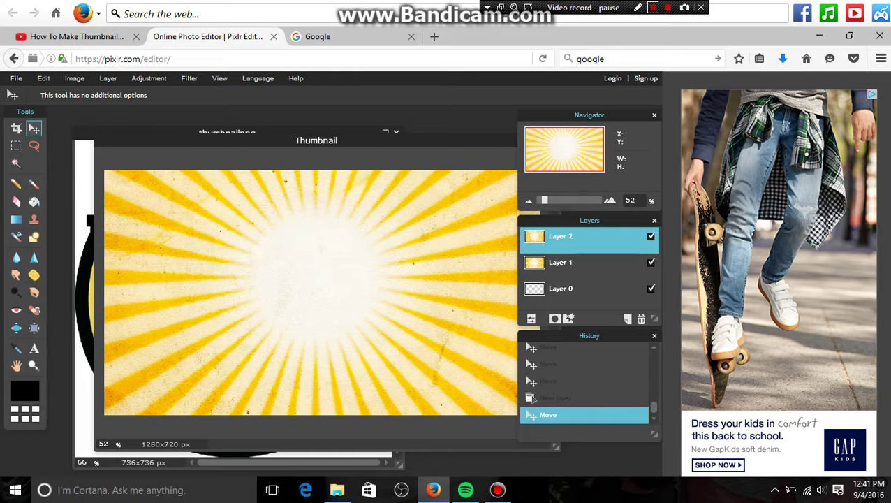
- Paste the sunglasses face into the Thumbnail image as a new layer and shift it slightly to the left
key(ctrl+v)
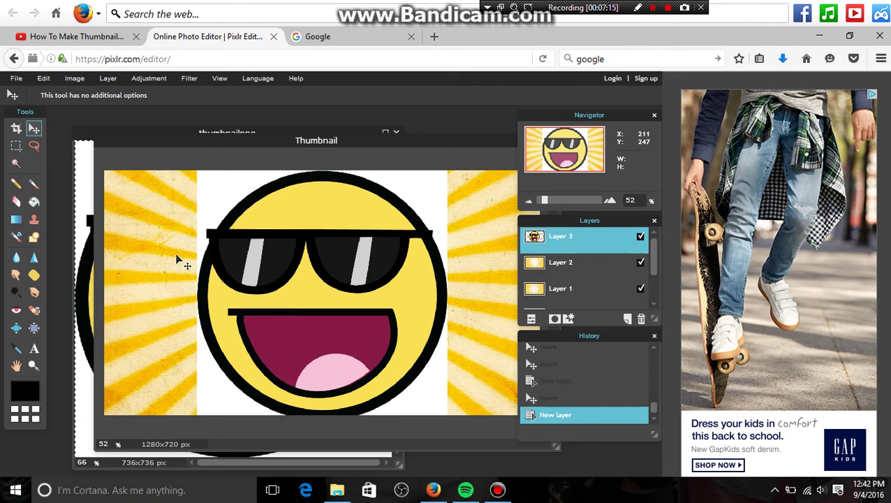
mouse_move(280, 275)
mouse_down()
mouse_move(225, 277)
mouse_move(232, 288)
mouse_move(202, 318)
mouse_move(289, 273)
mouse_move(273, 275)
mouse_up()
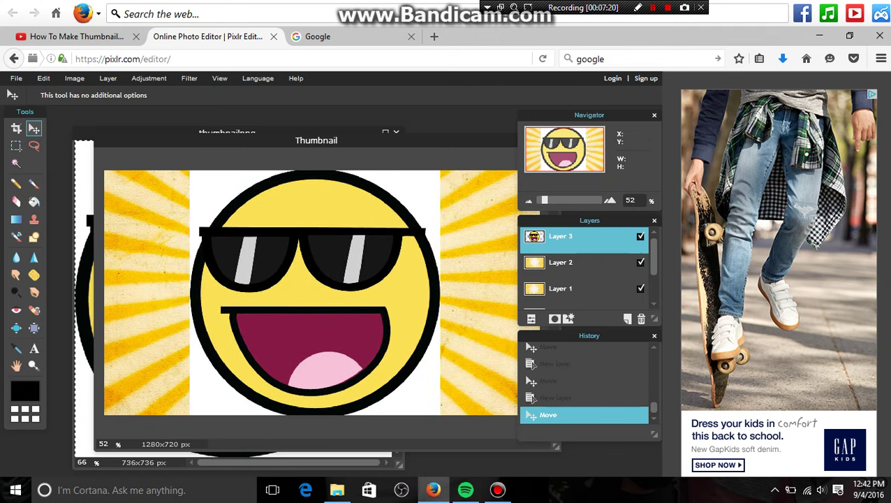
scroll(322, 293, down, 5)
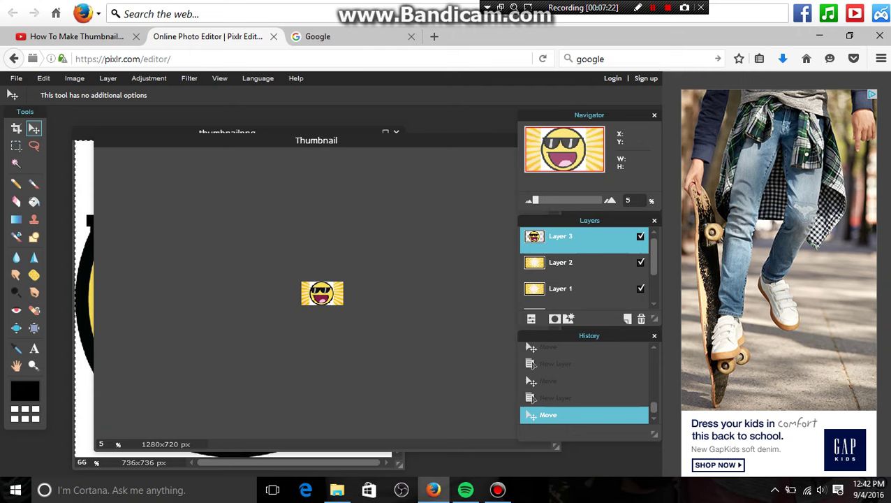
drag(535, 200, 545, 200)
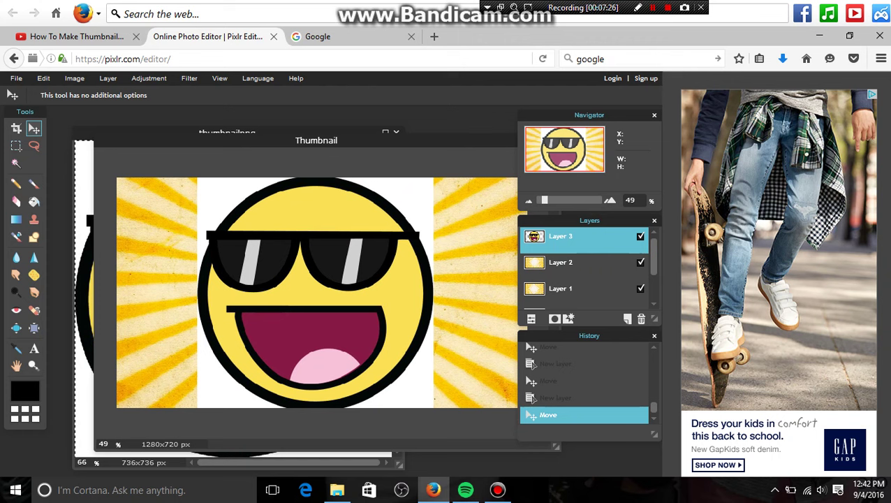
scroll(587, 265, down, 1)
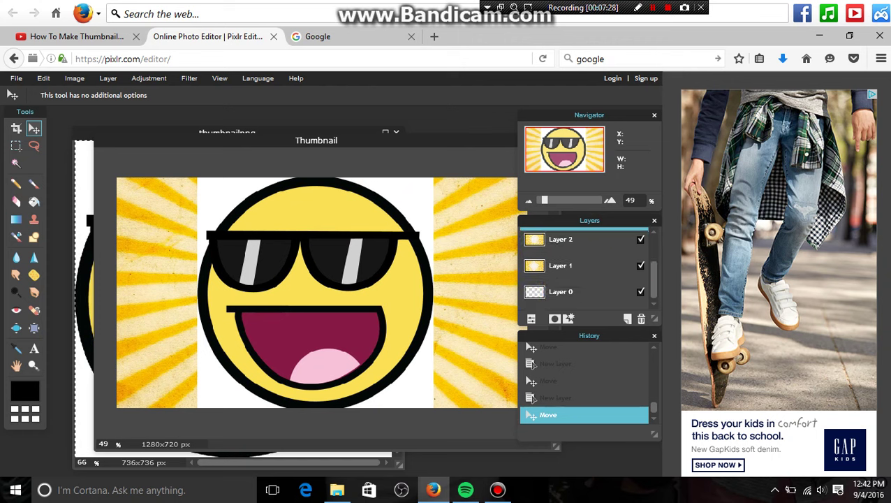
scroll(587, 265, up, 1)
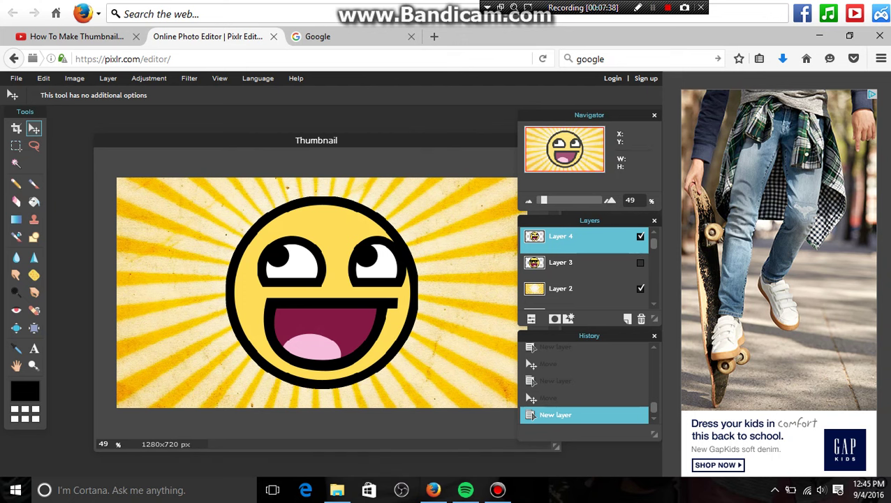
scroll(322, 292, down, 5)
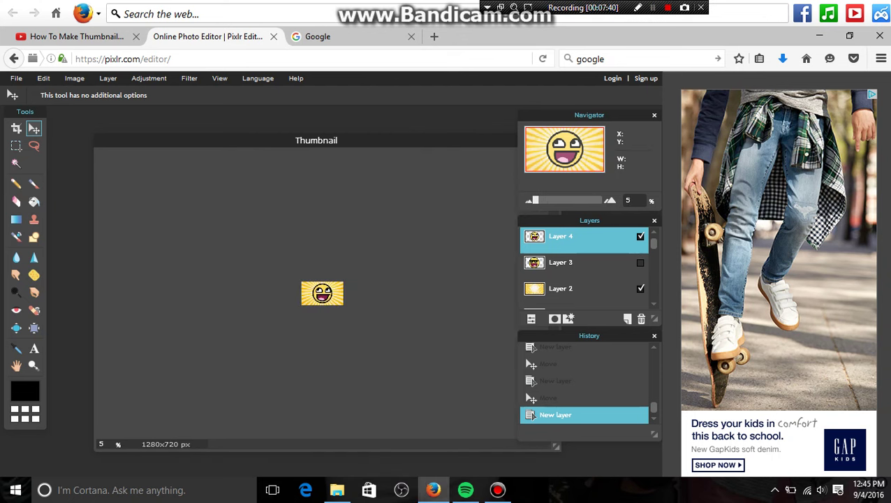
- Move the face layer slightly up and to the left over the sunburst, keeping the whole Thumbnail canvas in view
scroll(322, 293, up, 8)
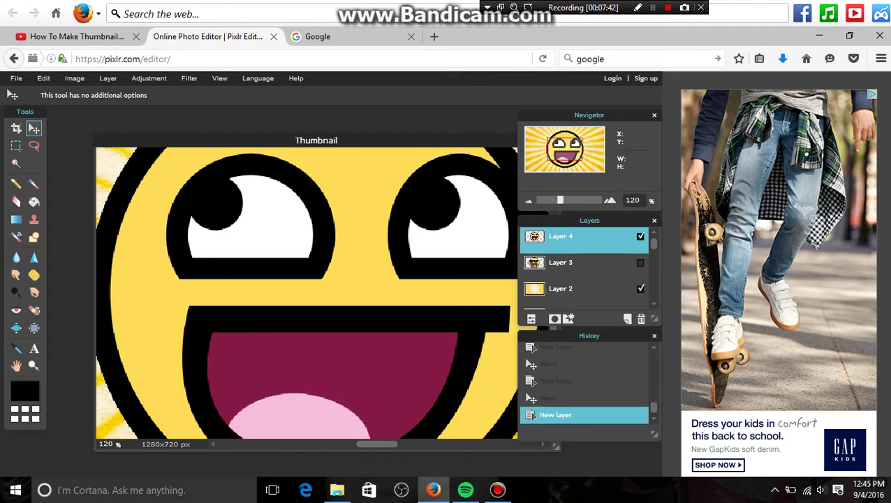
scroll(322, 292, up, 10)
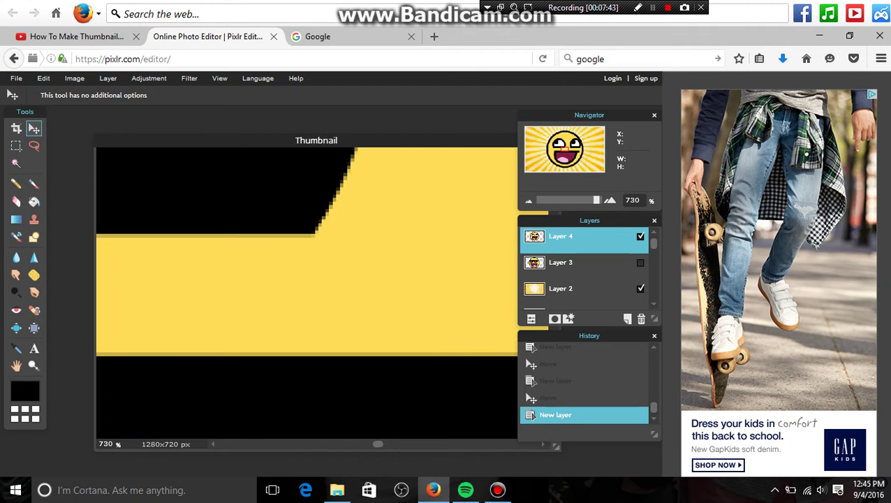
scroll(322, 293, down, 15)
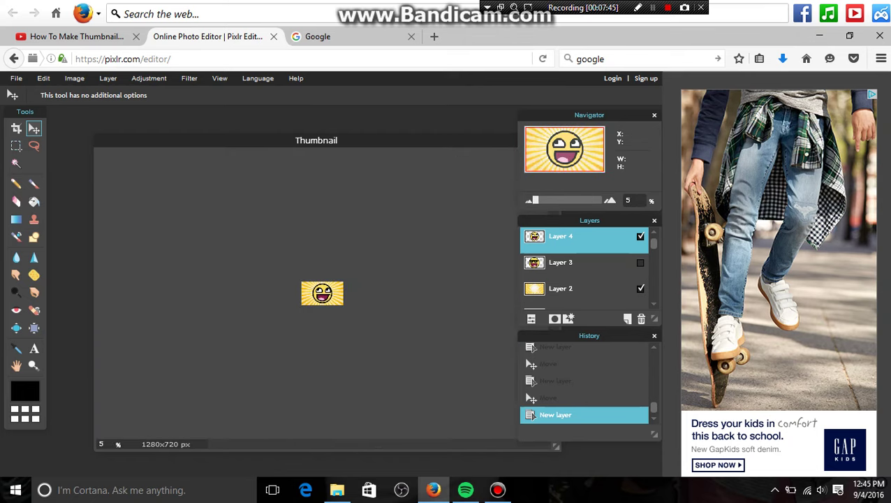
scroll(322, 292, up, 3)
scroll(322, 293, up, 1)
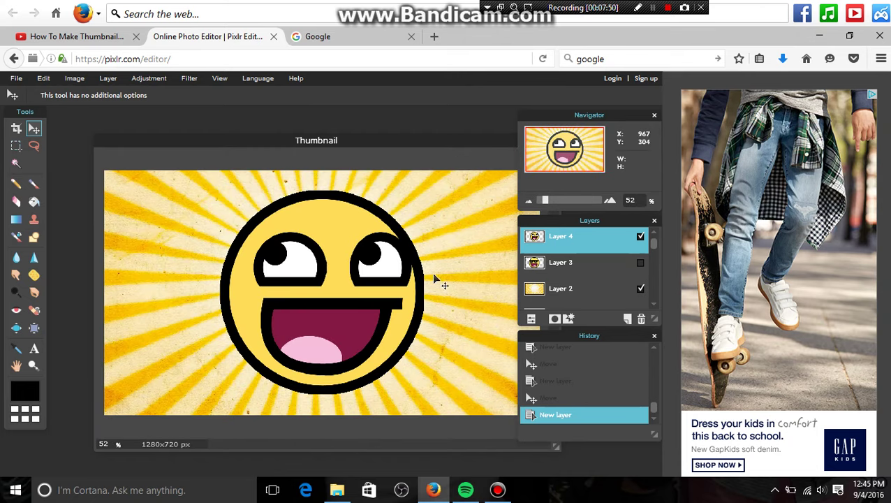
drag(431, 273, 483, 294)
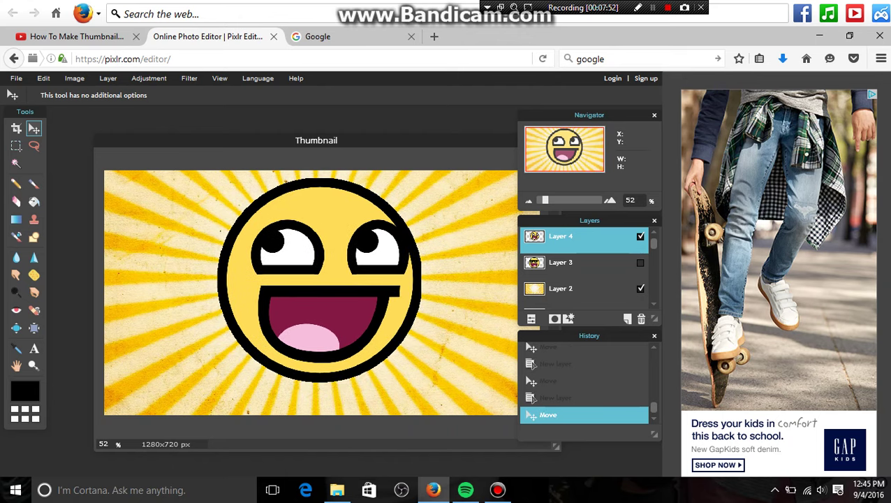
mouse_move(316, 140)
mouse_down()
mouse_move(267, 123)
mouse_move(309, 124)
mouse_up()
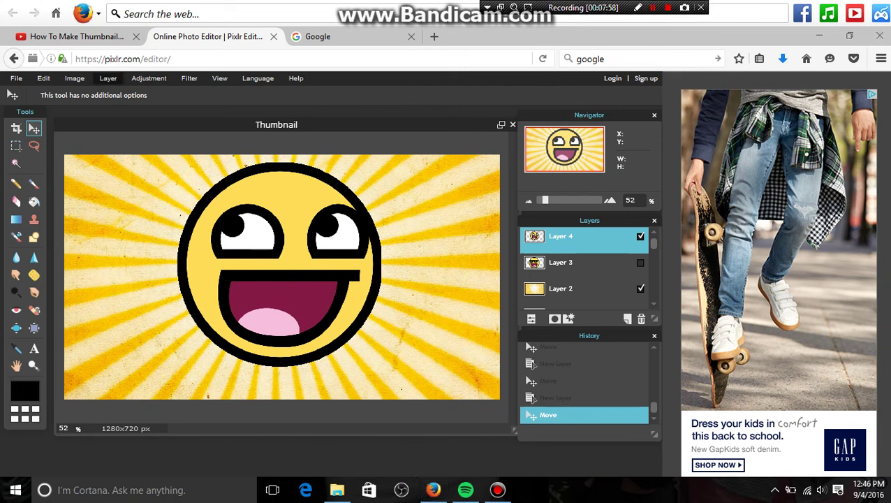
click(74, 78)
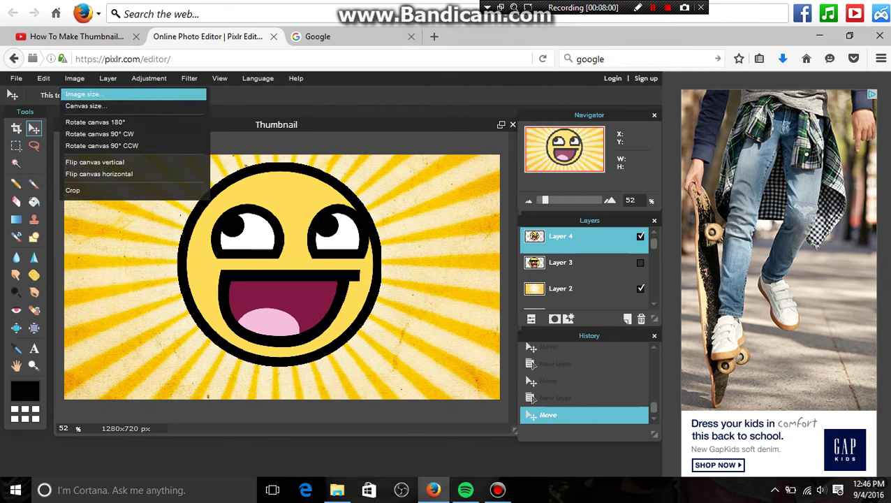
mouse_move(107, 78)
mouse_move(74, 78)
click(84, 95)
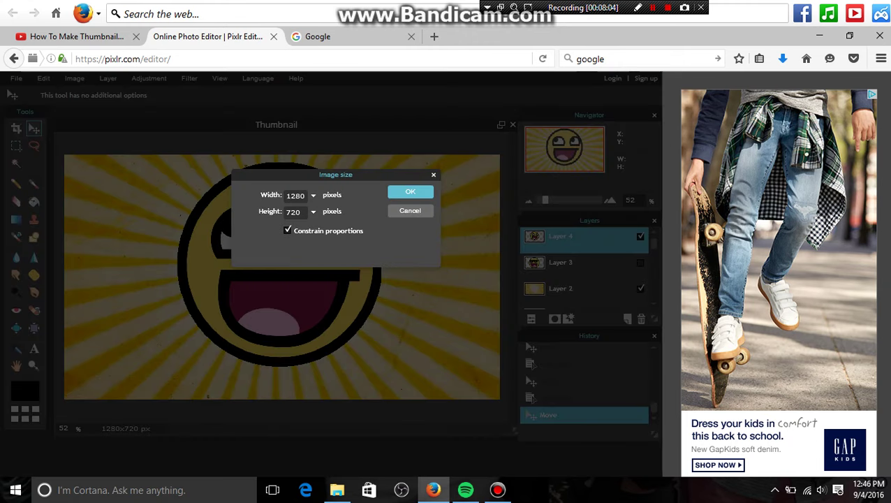
click(431, 175)
- Start a Free transform on the face layer and stretch the face slightly wider
click(74, 78)
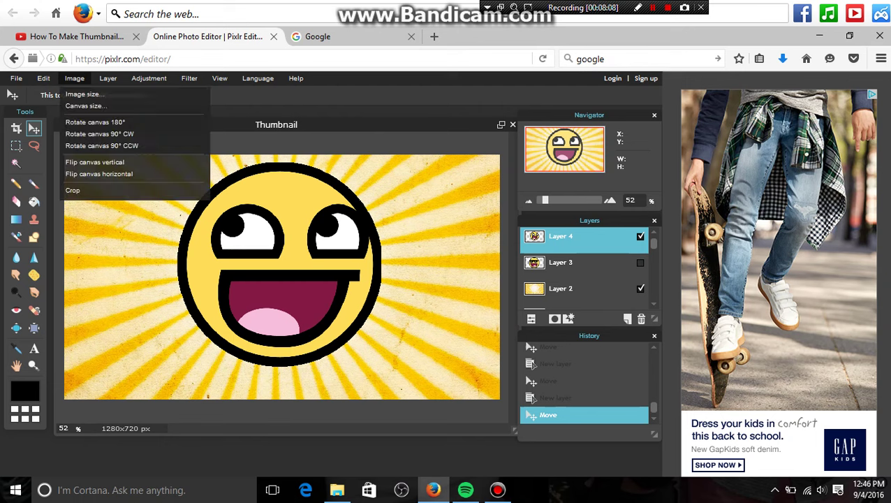
mouse_move(44, 78)
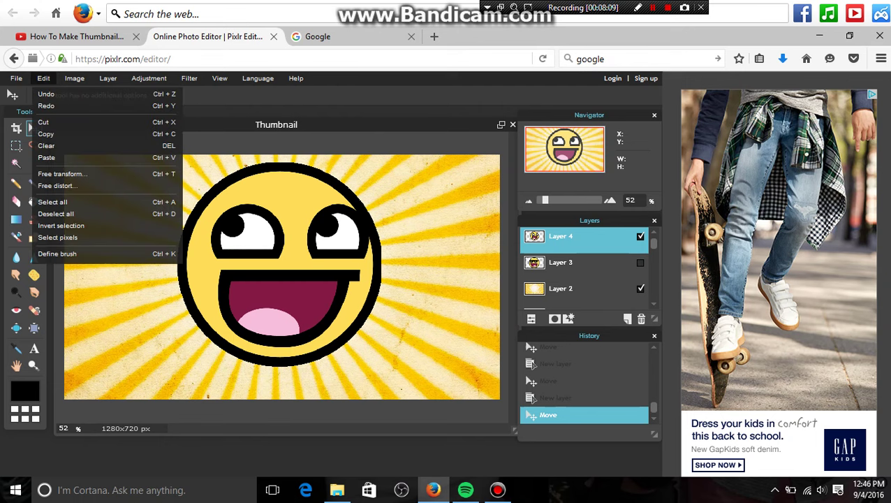
mouse_move(257, 78)
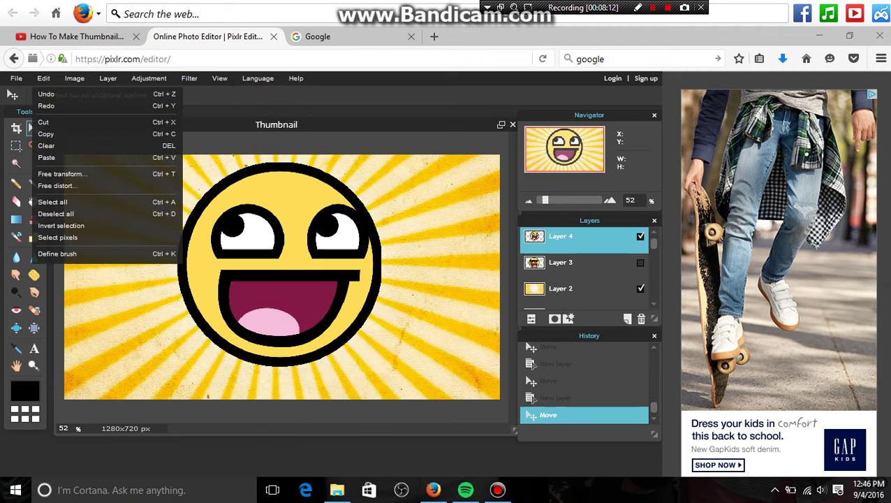
mouse_move(74, 78)
click(61, 173)
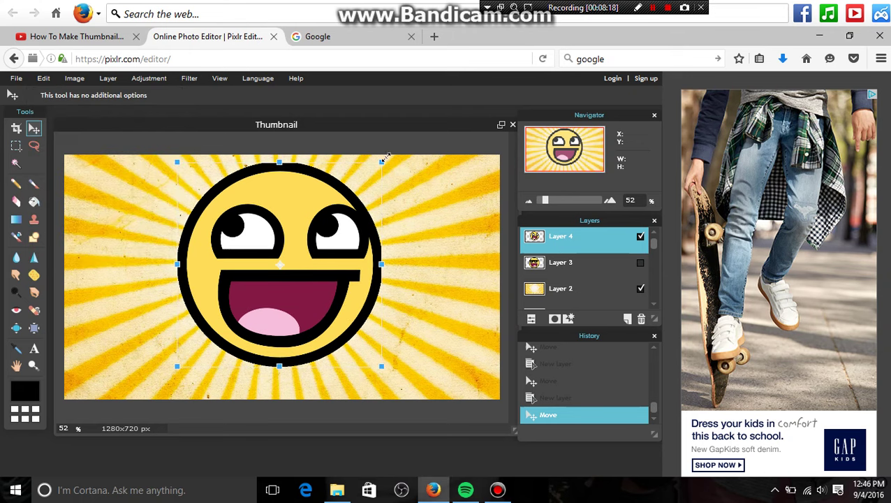
mouse_move(382, 164)
mouse_down()
mouse_move(289, 235)
mouse_move(313, 219)
mouse_move(215, 215)
mouse_move(251, 205)
mouse_move(244, 185)
mouse_move(219, 198)
mouse_move(365, 214)
mouse_move(334, 181)
mouse_move(325, 185)
mouse_move(356, 214)
mouse_move(342, 183)
mouse_move(351, 191)
mouse_move(341, 197)
mouse_move(383, 164)
mouse_up()
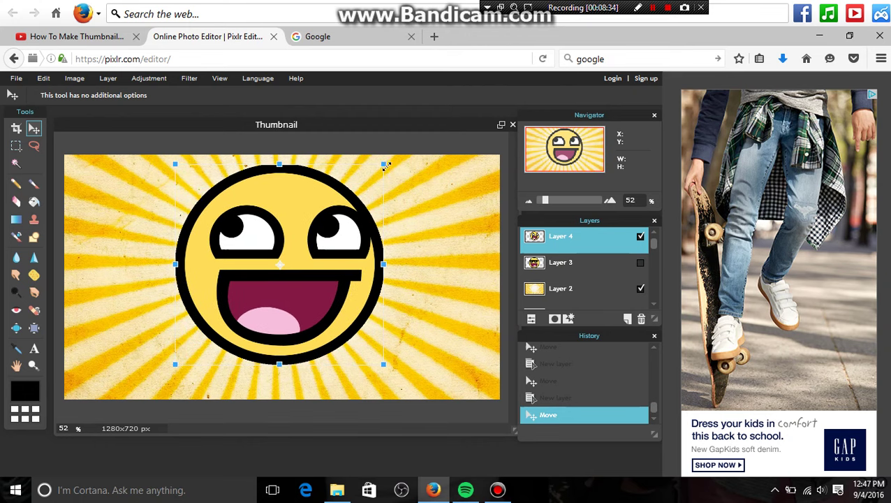
- Tilt the face slightly counterclockwise, shift it a little down and to the right, and apply the transform
drag(386, 173, 369, 154)
drag(277, 283, 281, 290)
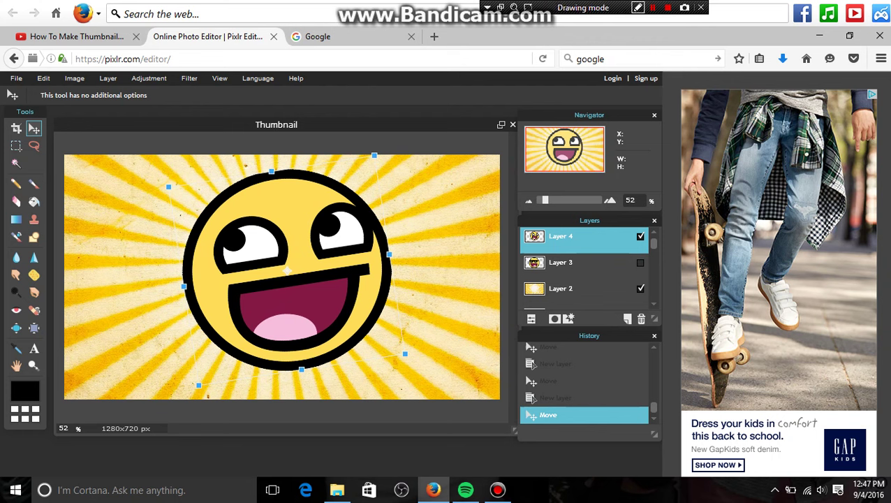
click(652, 8)
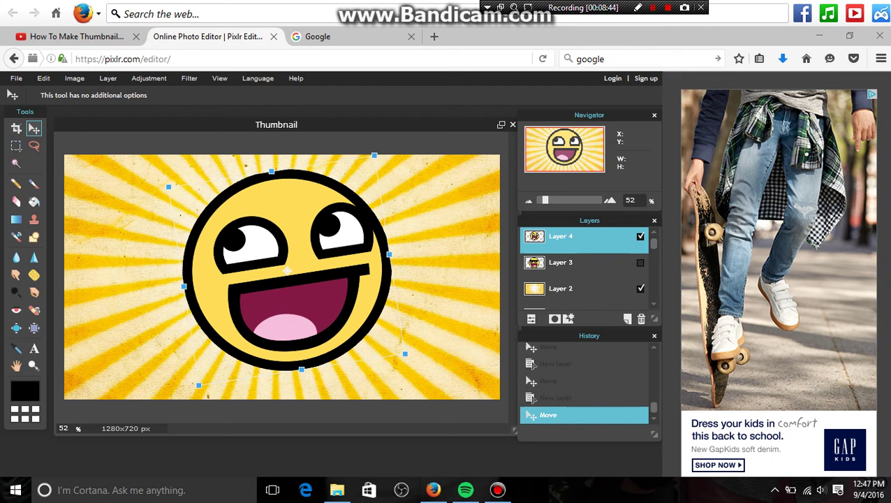
key(m)
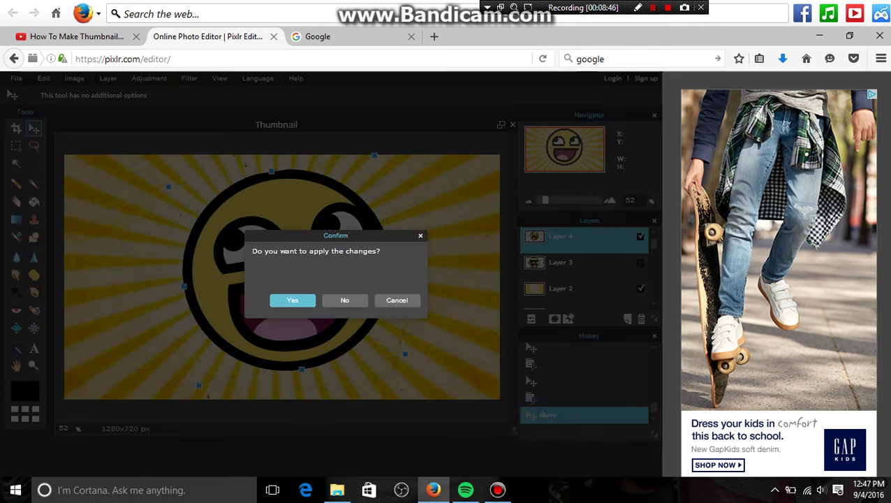
key(Return)
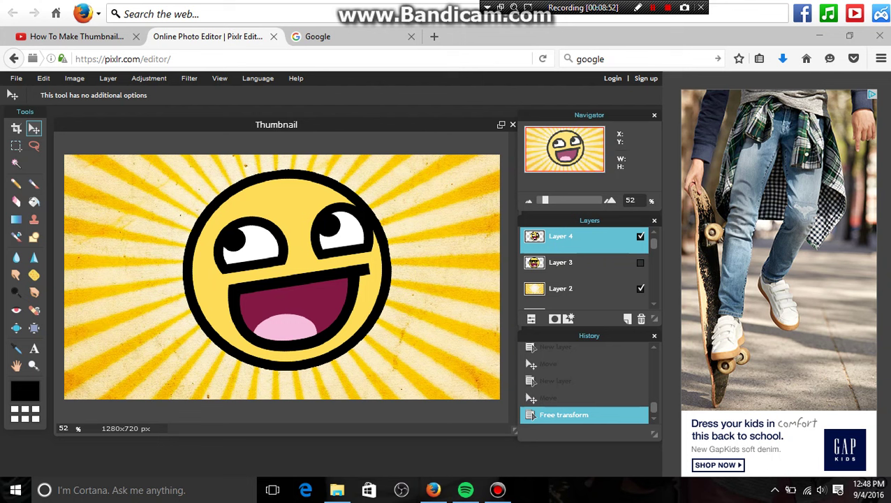
- Add the text "EPIC THUMBNAIL!" near the lower-left corner of the Thumbnail canvas
click(34, 347)
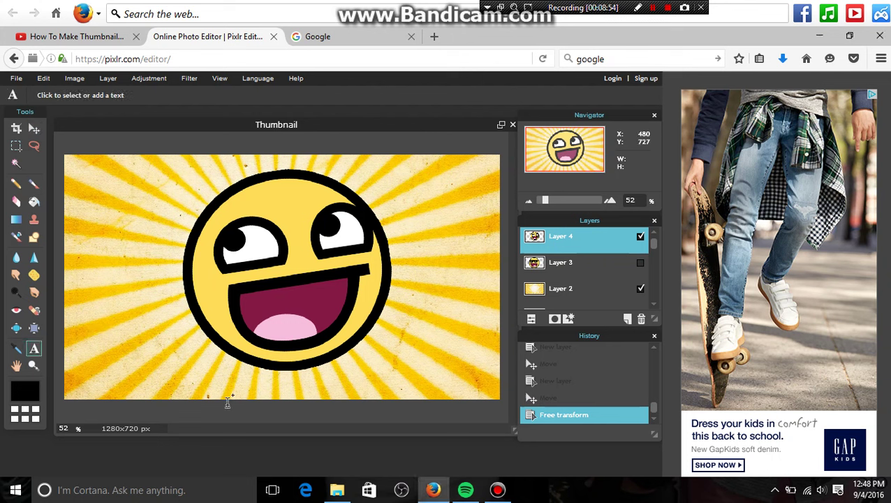
click(88, 370)
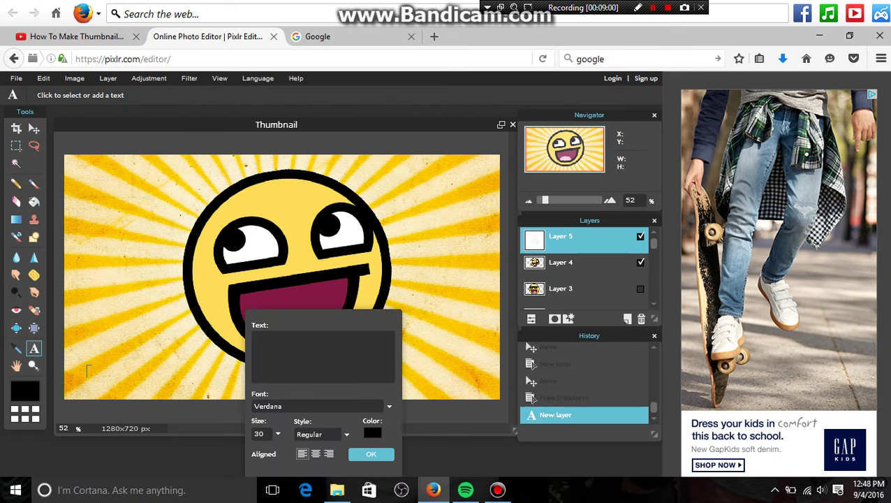
text(EPIC THUMBNAIL!)
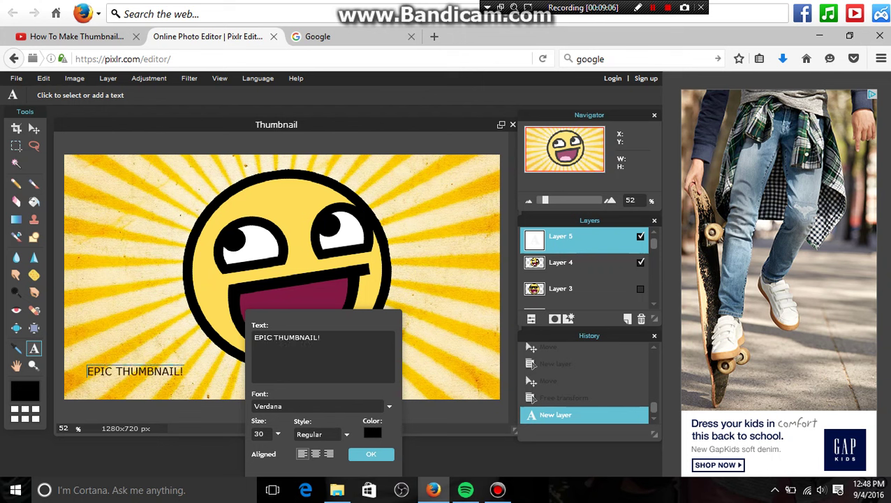
- Set the font of the EPIC THUMBNAIL! text to AR CENA, moving the text settings clear of the canvas bottom
click(389, 405)
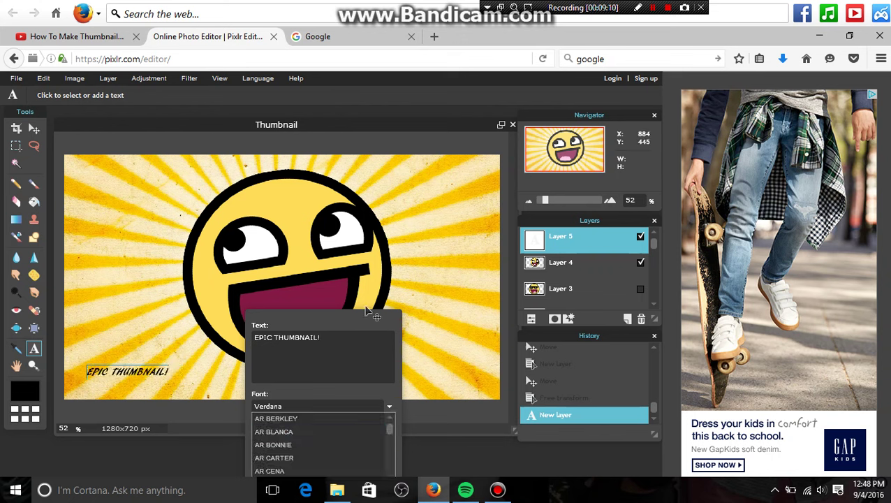
drag(323, 316, 388, 211)
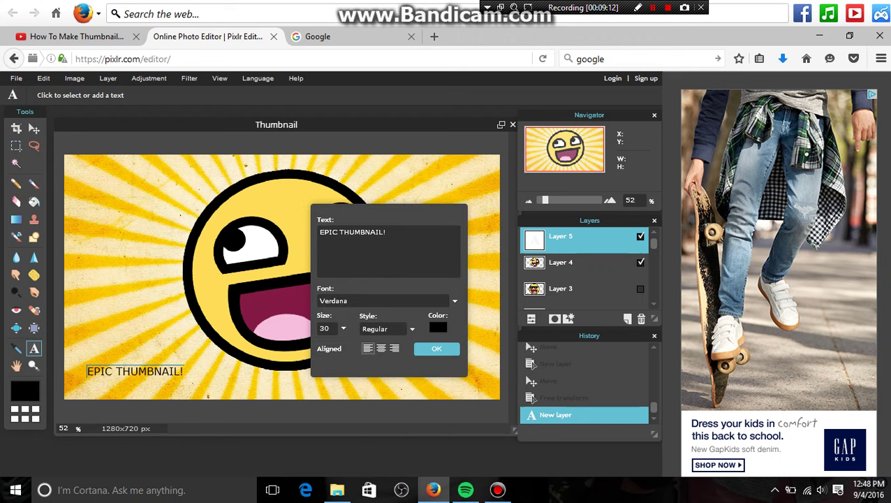
click(455, 300)
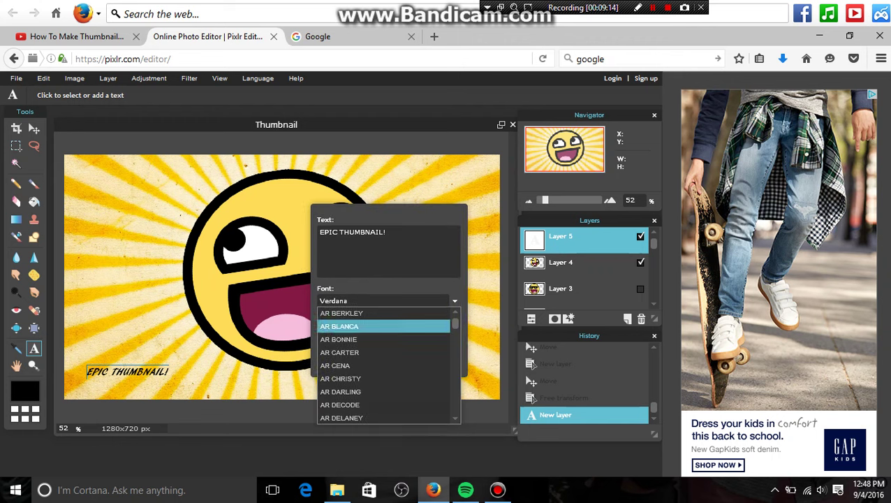
drag(455, 323, 454, 328)
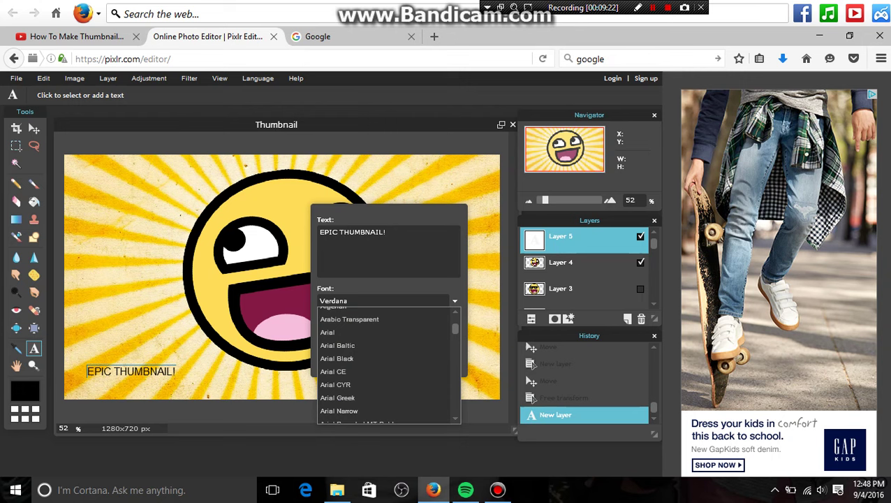
scroll(385, 363, down, 6)
scroll(385, 363, up, 6)
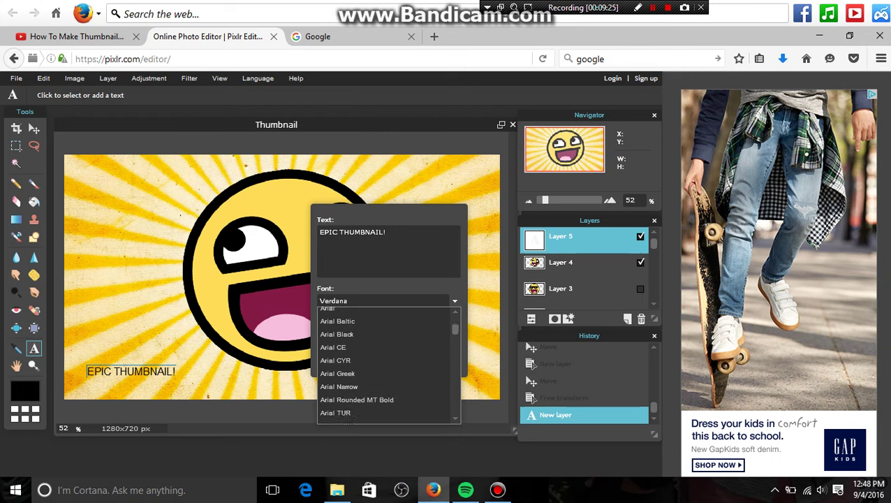
scroll(385, 363, up, 3)
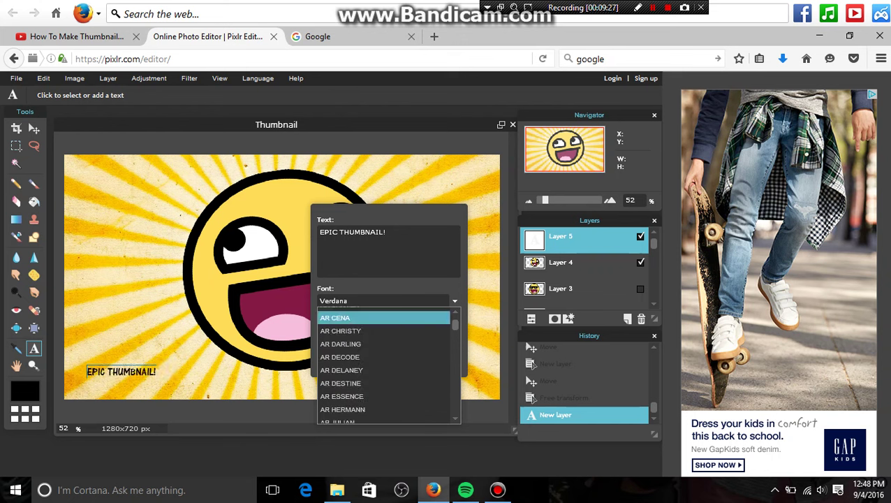
click(349, 318)
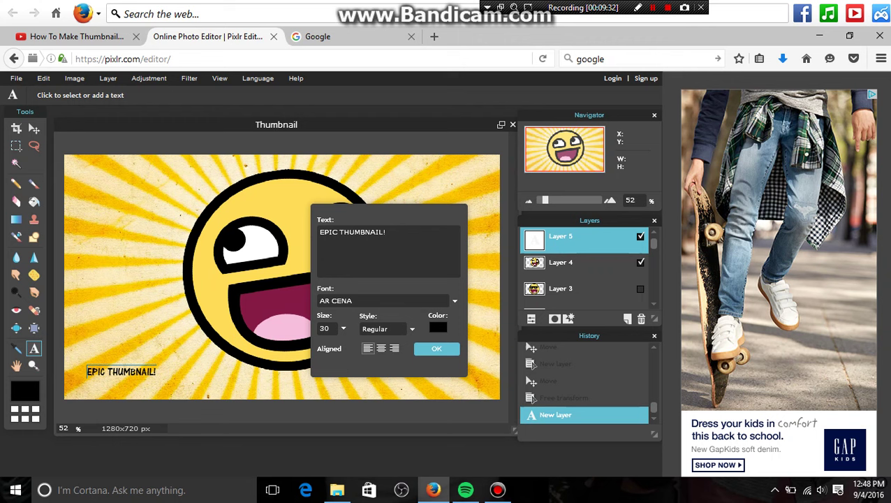
- Set the EPIC THUMBNAIL! text size to 130 and centre the text along the canvas's bottom edge
click(343, 328)
drag(295, 346, 345, 346)
mouse_move(254, 401)
mouse_down()
mouse_move(261, 365)
mouse_move(243, 377)
mouse_move(241, 272)
mouse_move(255, 80)
mouse_move(155, 377)
mouse_move(288, 378)
mouse_move(200, 372)
mouse_move(269, 390)
mouse_move(260, 388)
mouse_up()
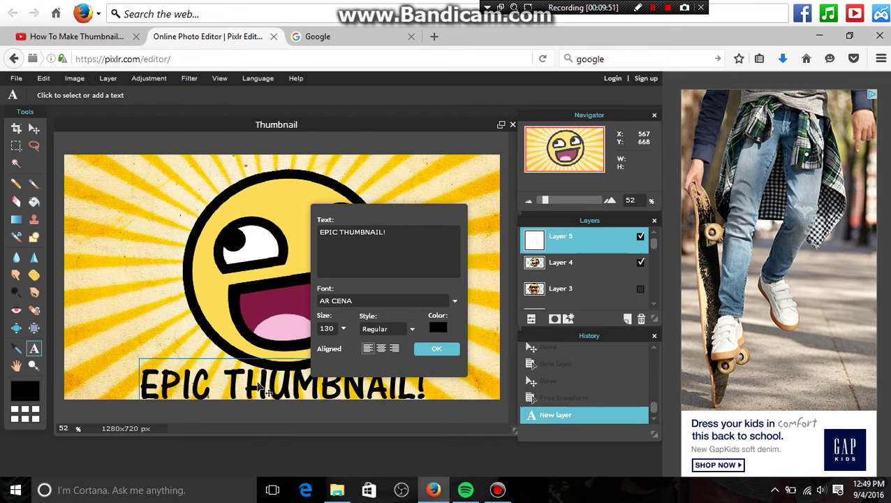
- Open the font style choices for the EPIC THUMBNAIL! text
click(388, 328)
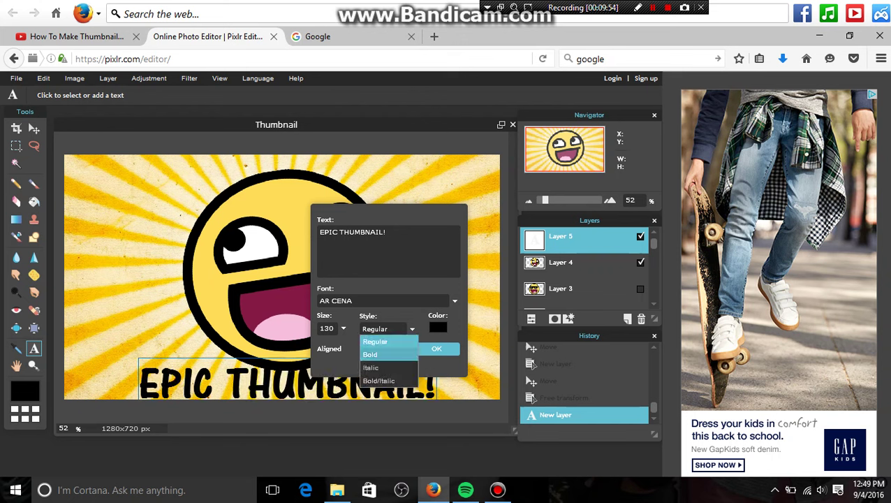